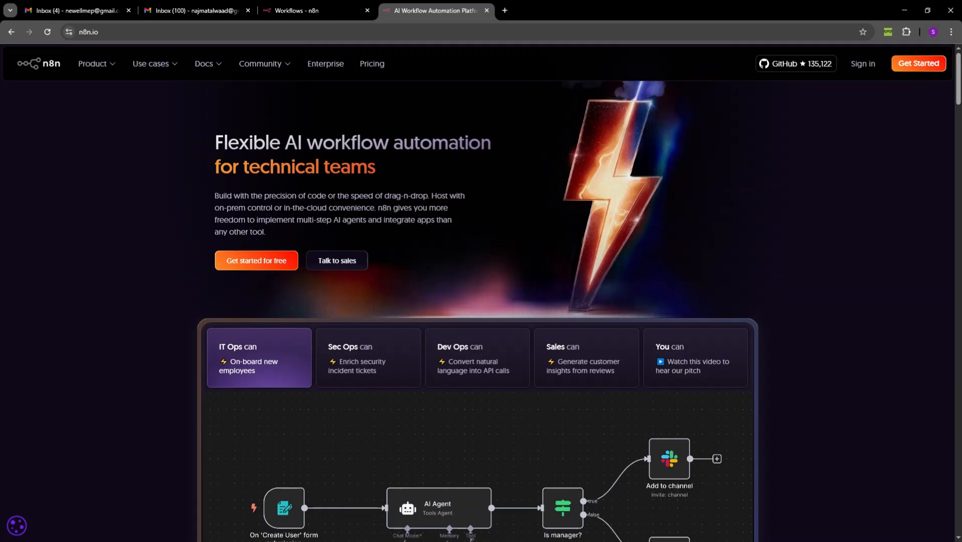
View the n8n Cloud sign-up page, then return to the workflows overview and create a new workflow
click(912, 65)
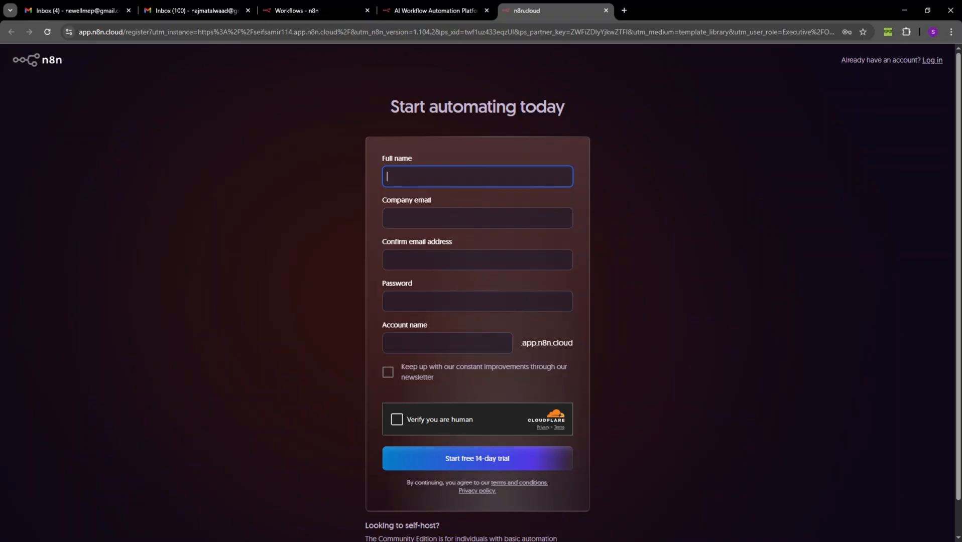
click(337, 9)
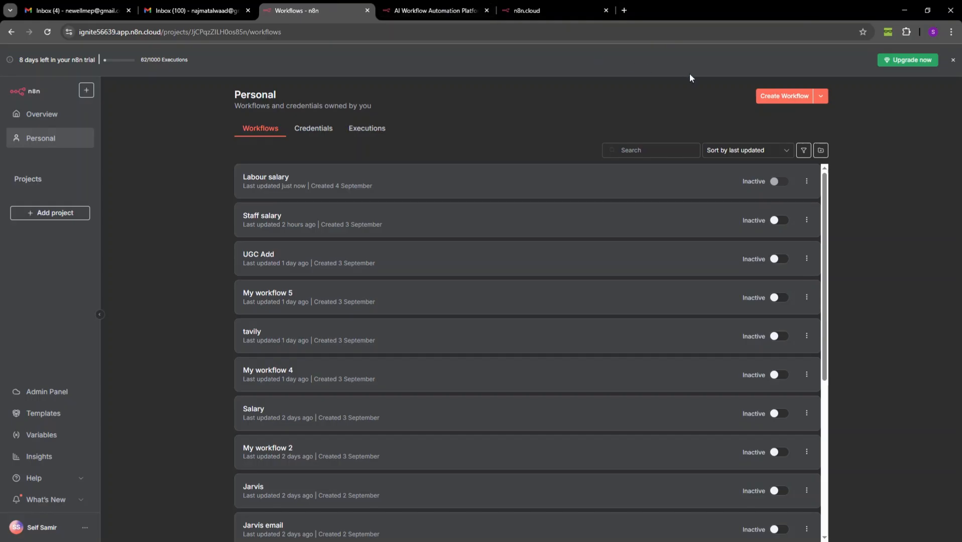
click(783, 96)
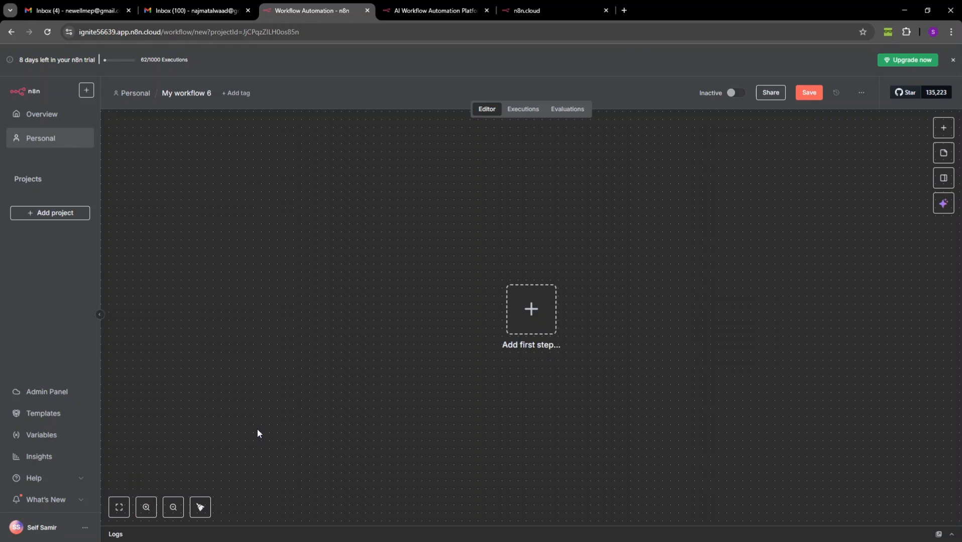
scroll(257, 432, down, 3)
scroll(255, 427, up, 2)
scroll(249, 443, down, 2)
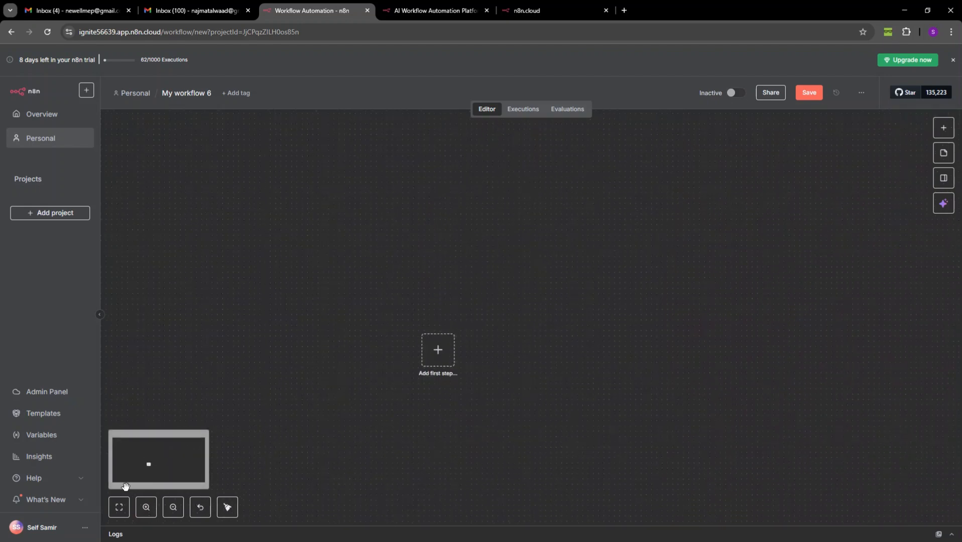
click(127, 511)
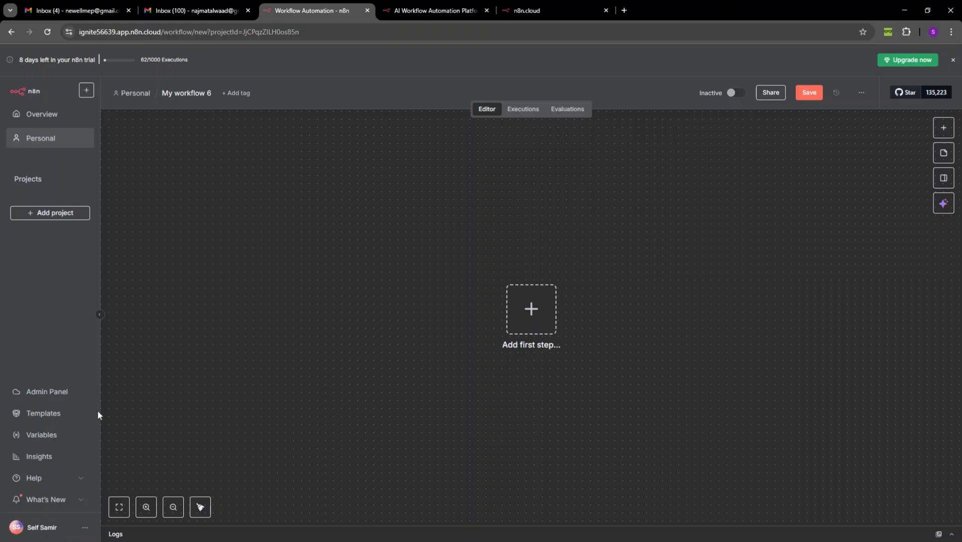
Open the workflow template library, remove the AI filter and browse the trending, category and featured templates
click(68, 422)
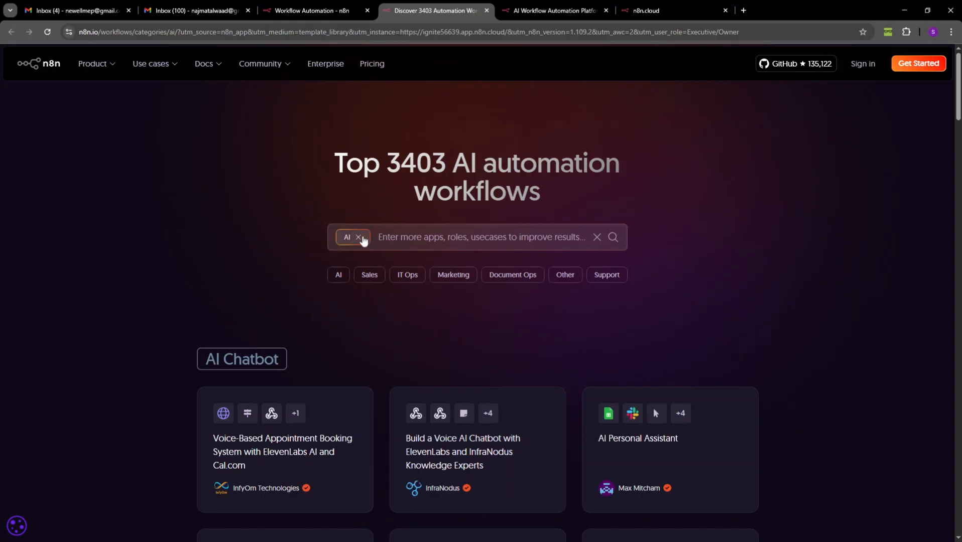
click(359, 237)
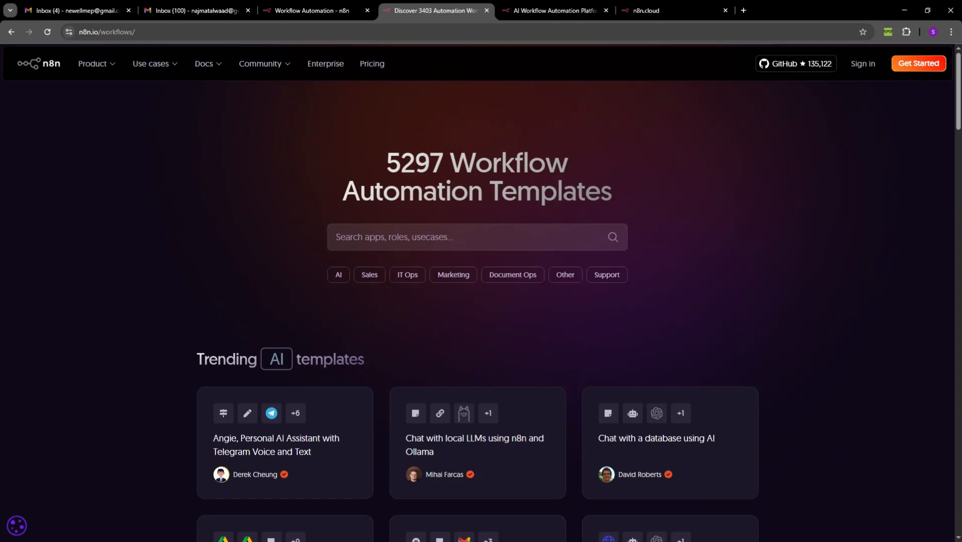
scroll(719, 223, down, 6)
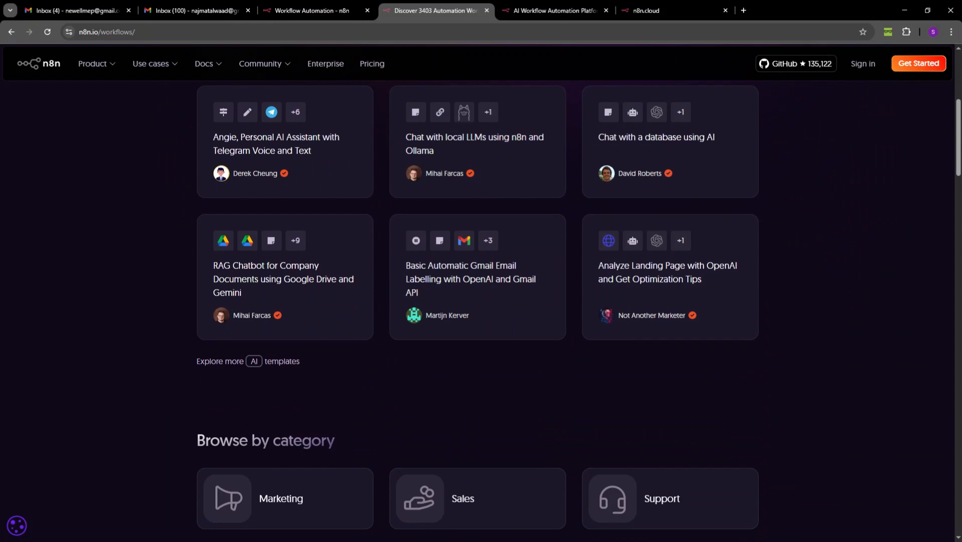
scroll(788, 357, down, 11)
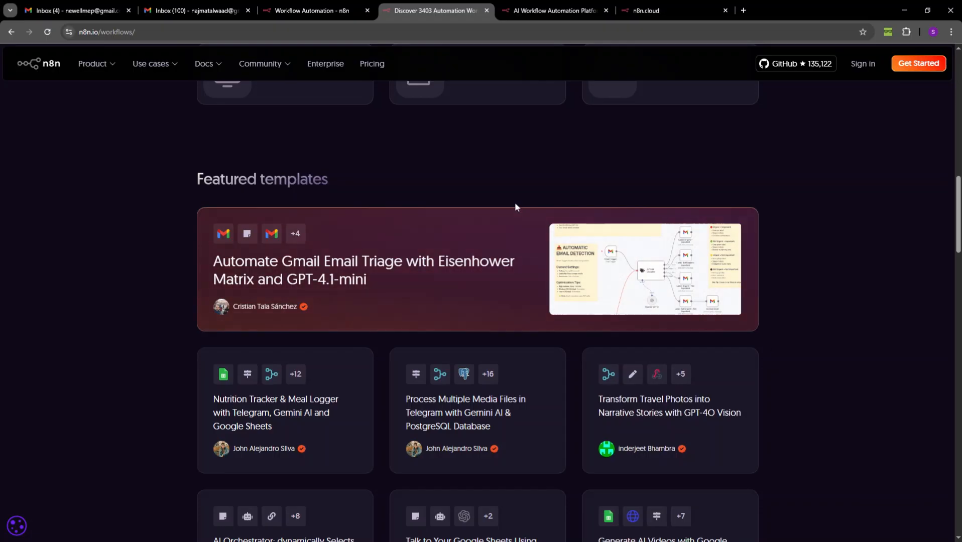
scroll(515, 206, up, 7)
scroll(517, 207, up, 9)
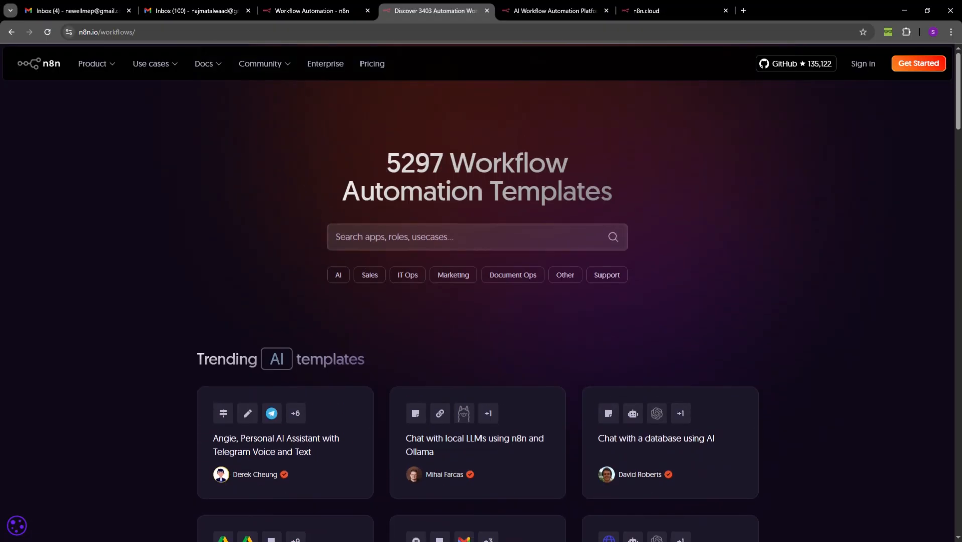
Search the template library for "sales", look through the results and clear the search
click(477, 237)
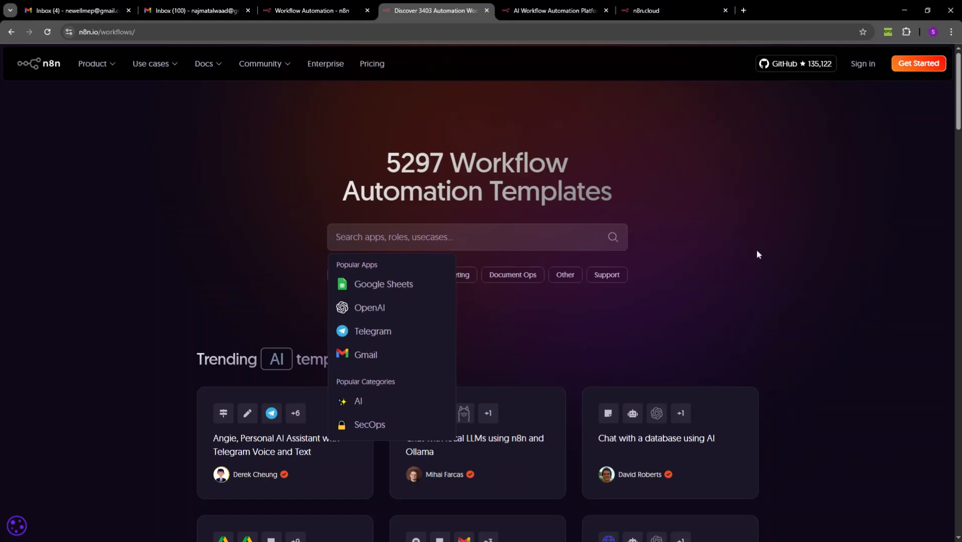
text(sales)
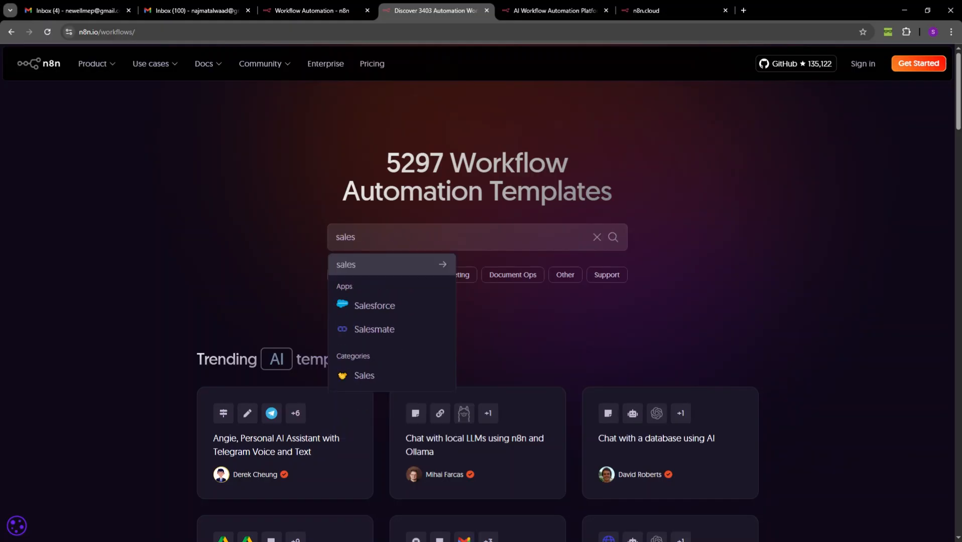
key(Return)
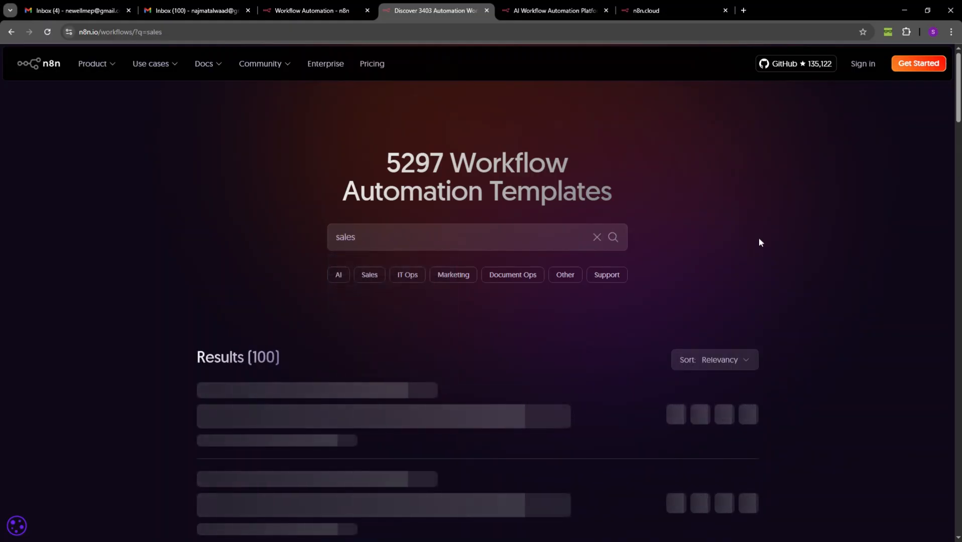
scroll(758, 238, down, 6)
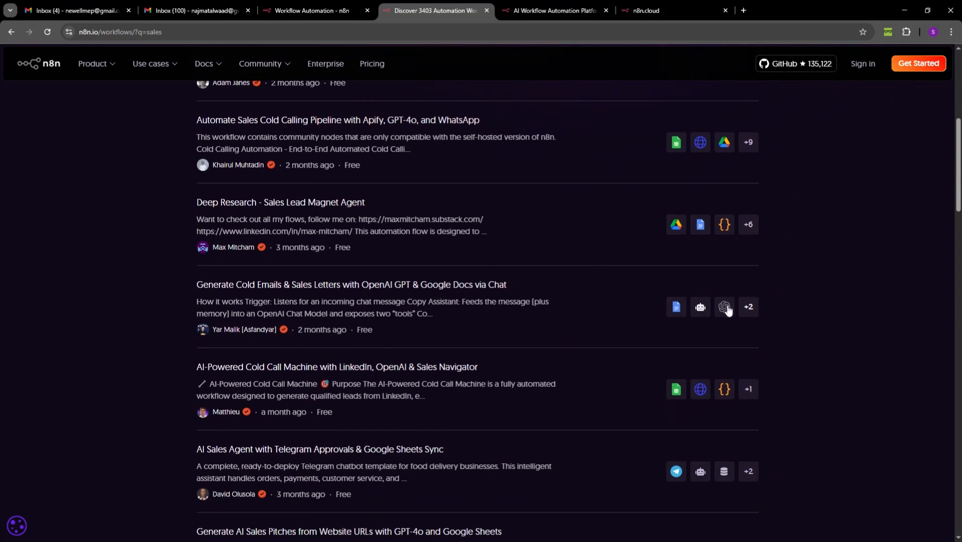
scroll(799, 327, up, 7)
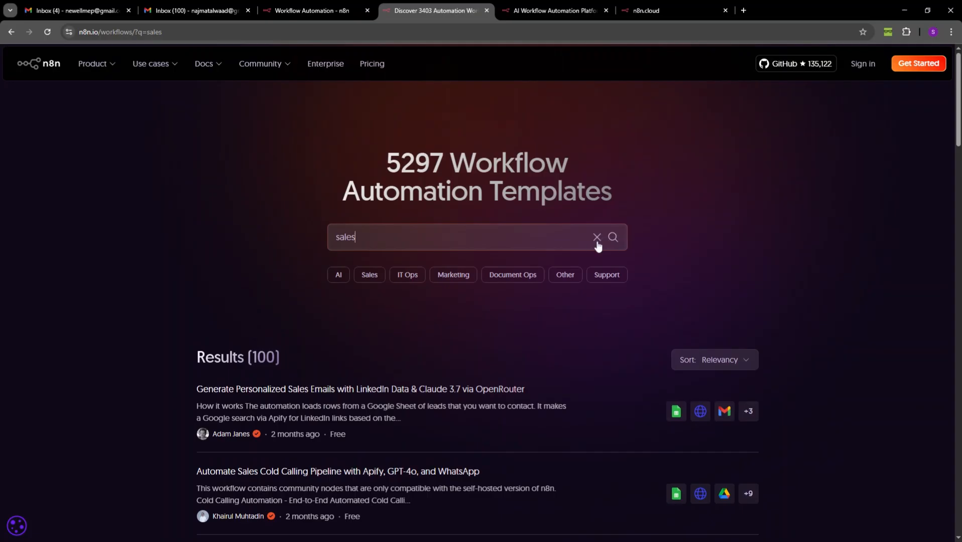
click(597, 239)
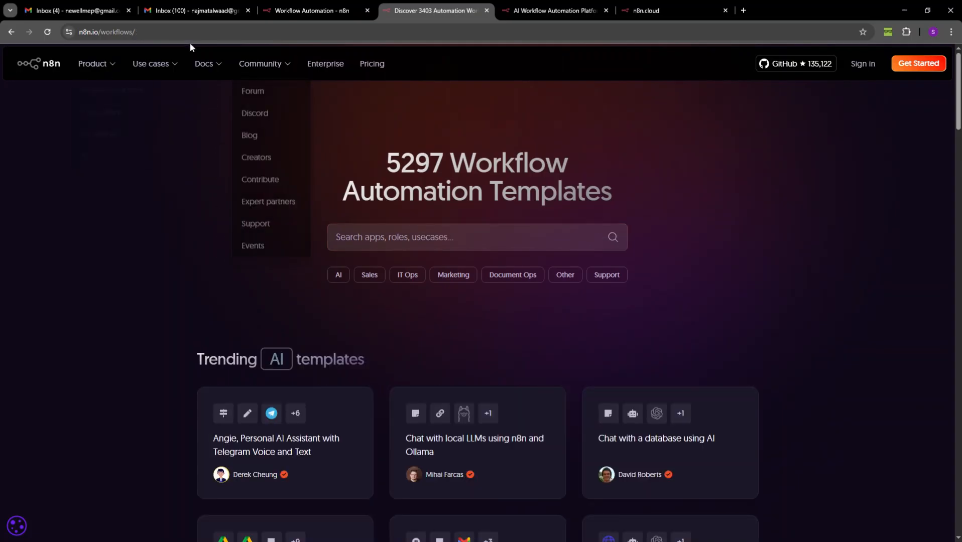
Return to the editor of the new workflow and collapse the navigation sidebar
click(311, 10)
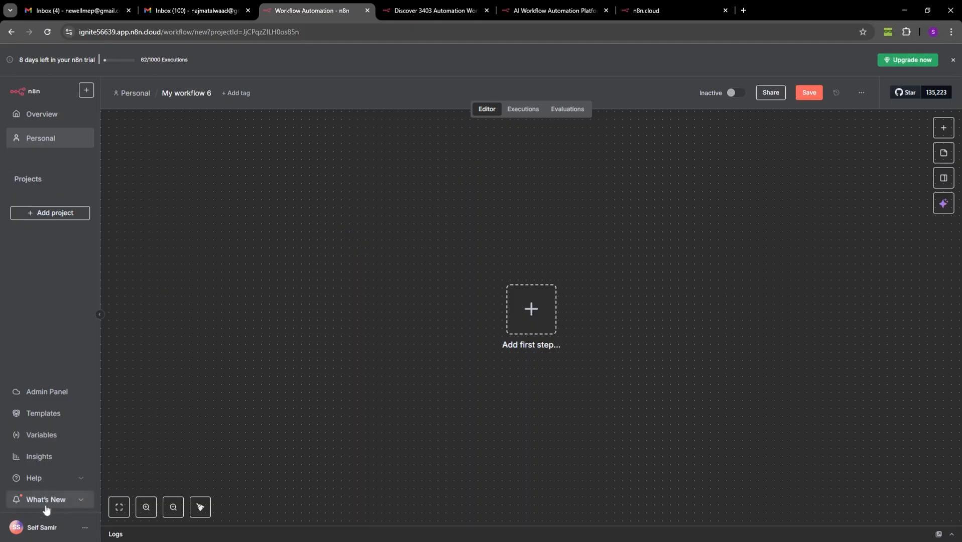
click(85, 529)
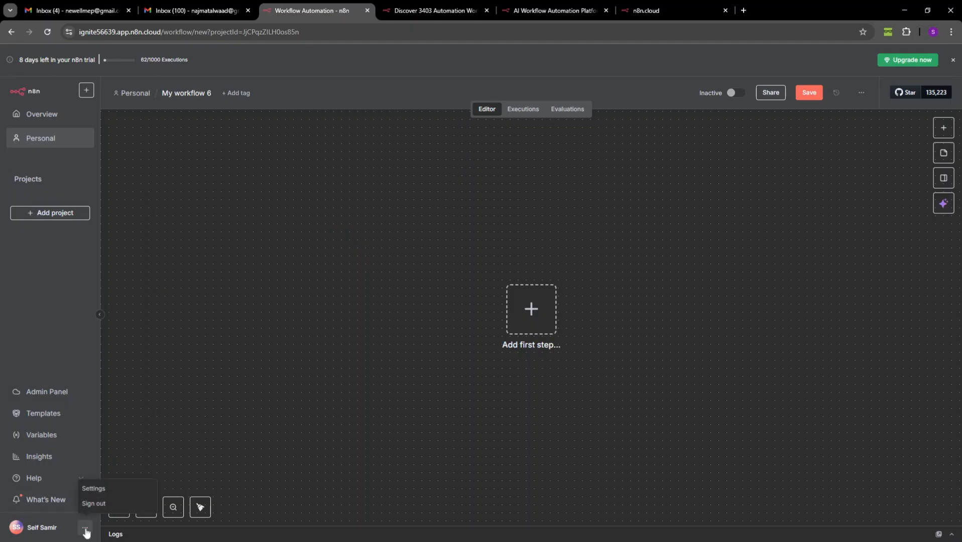
click(84, 531)
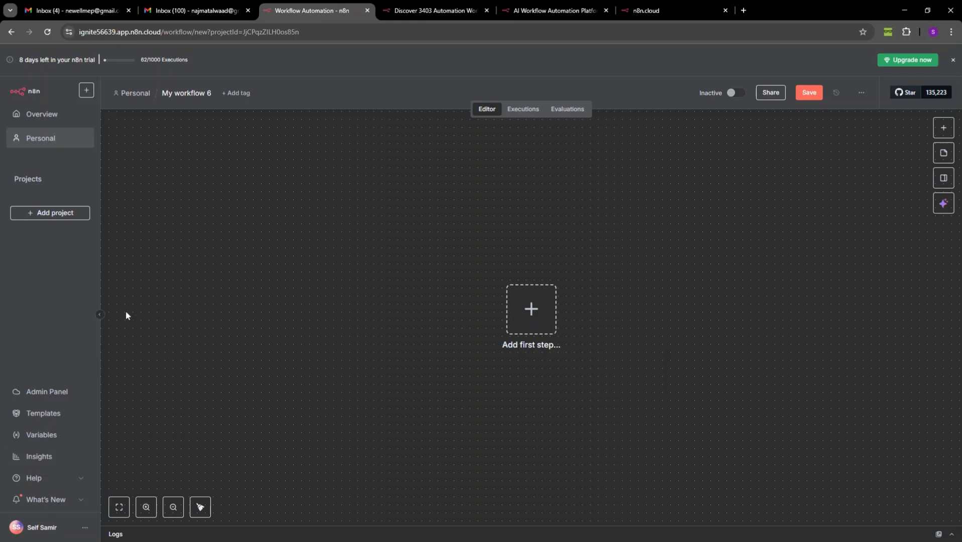
click(101, 316)
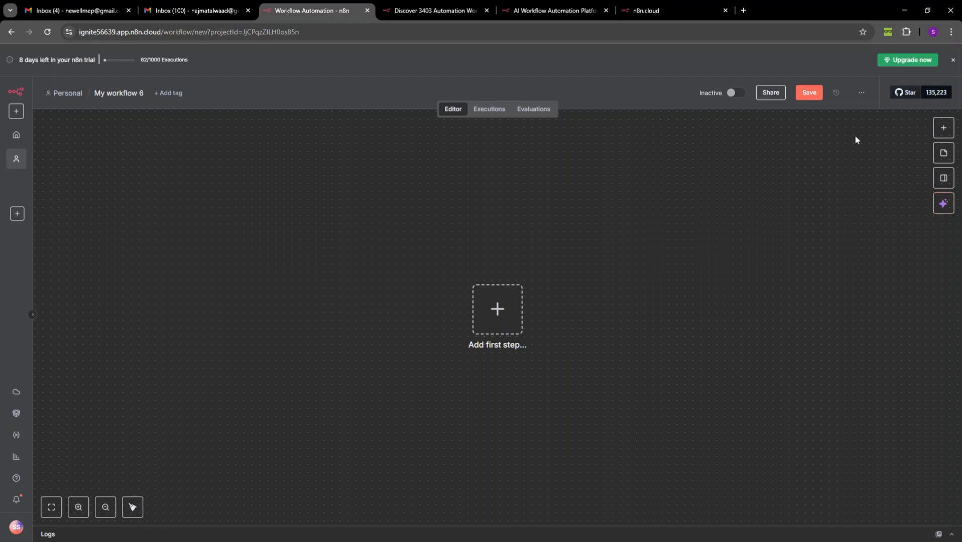
Add a manual trigger as the first workflow step and delete it again
click(512, 326)
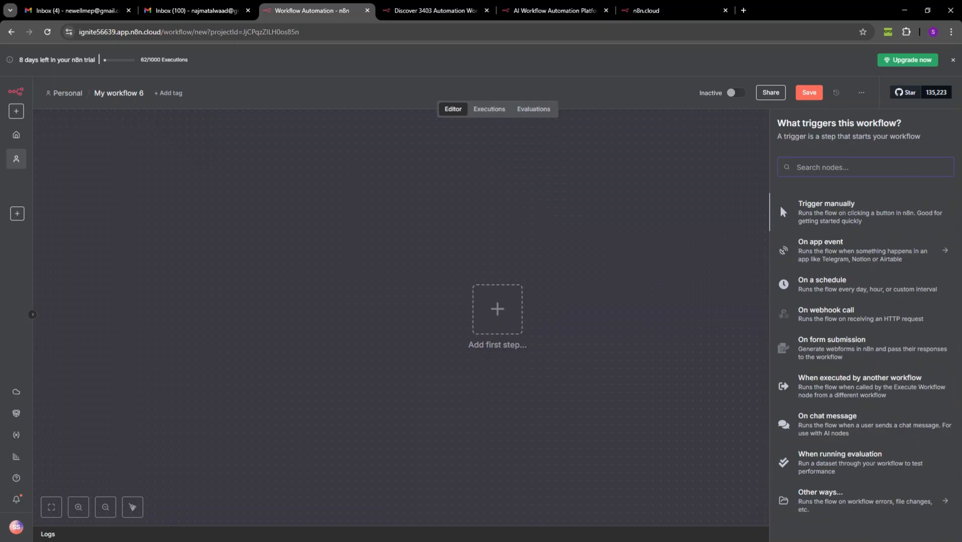
click(838, 210)
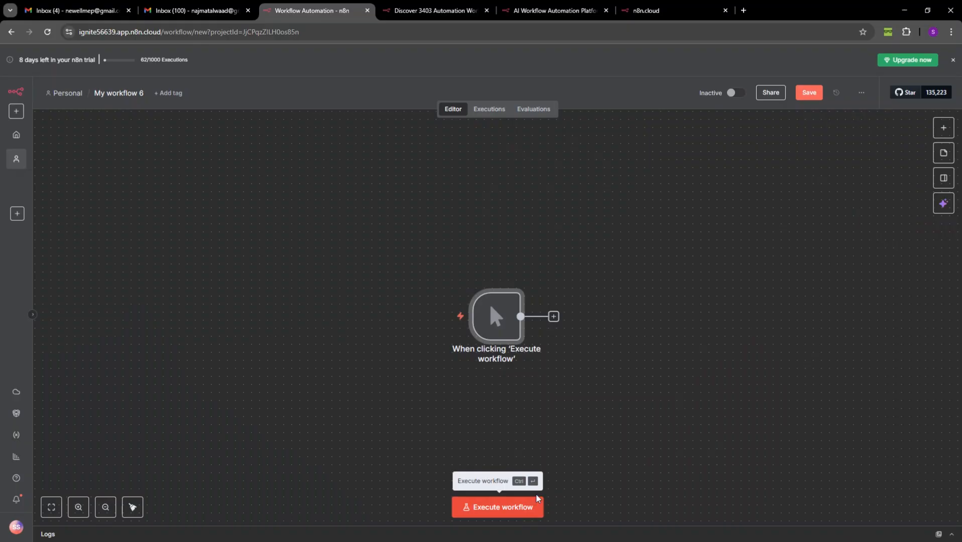
mouse_move(499, 317)
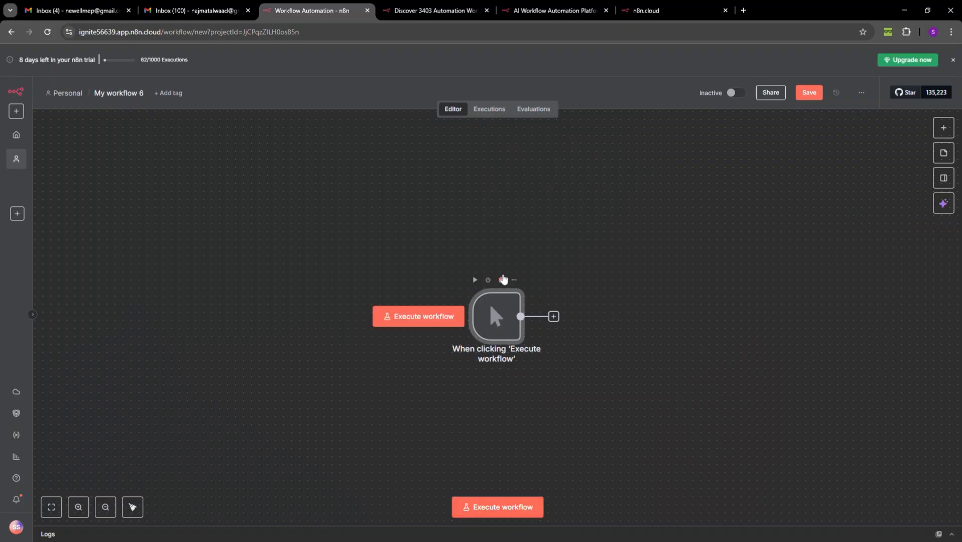
click(504, 279)
Browse the list of apps available as On app event triggers and close it without choosing one
click(498, 312)
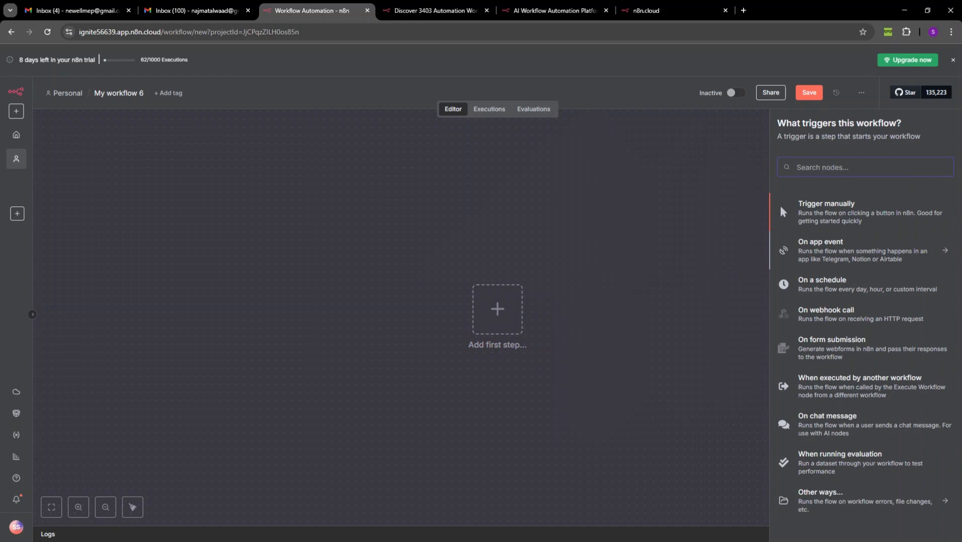
click(844, 253)
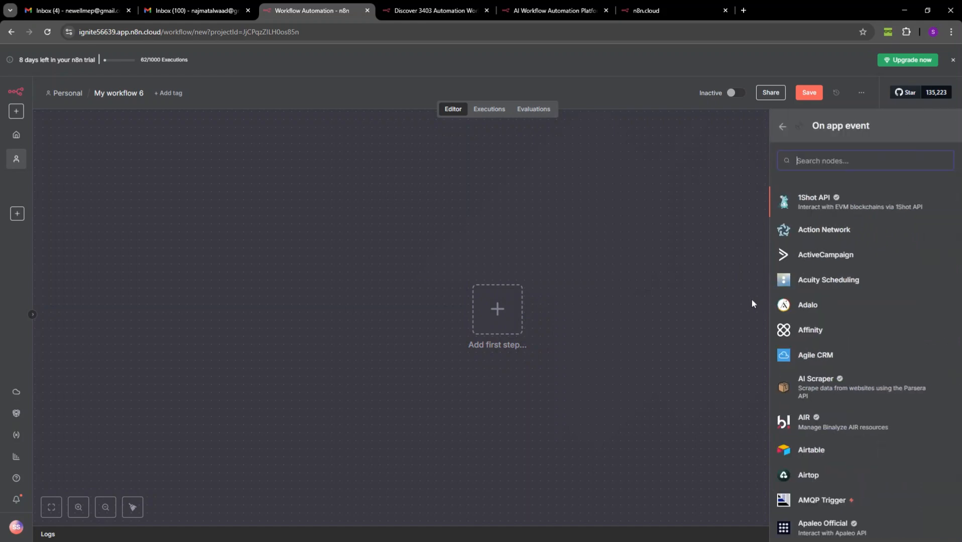
scroll(900, 334, down, 5)
scroll(900, 334, down, 1)
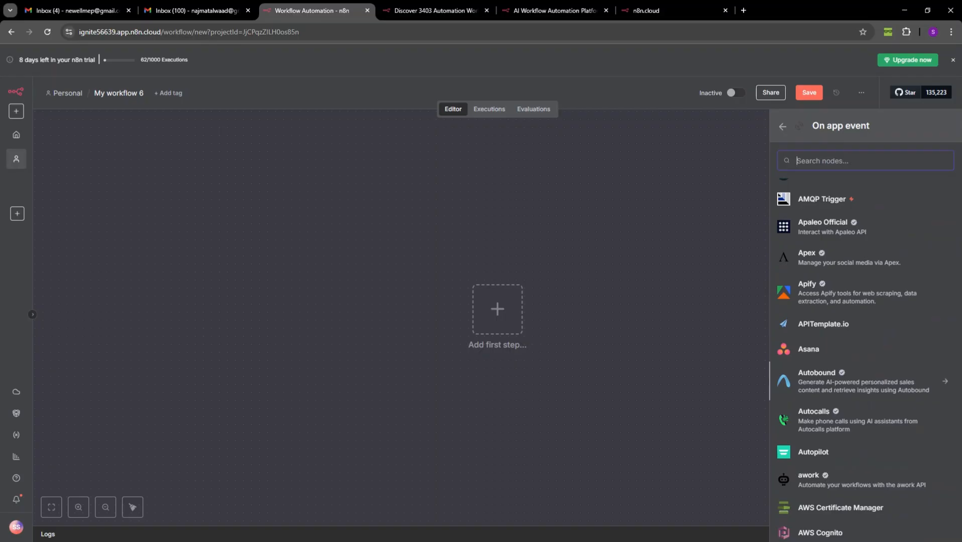
scroll(855, 401, down, 3)
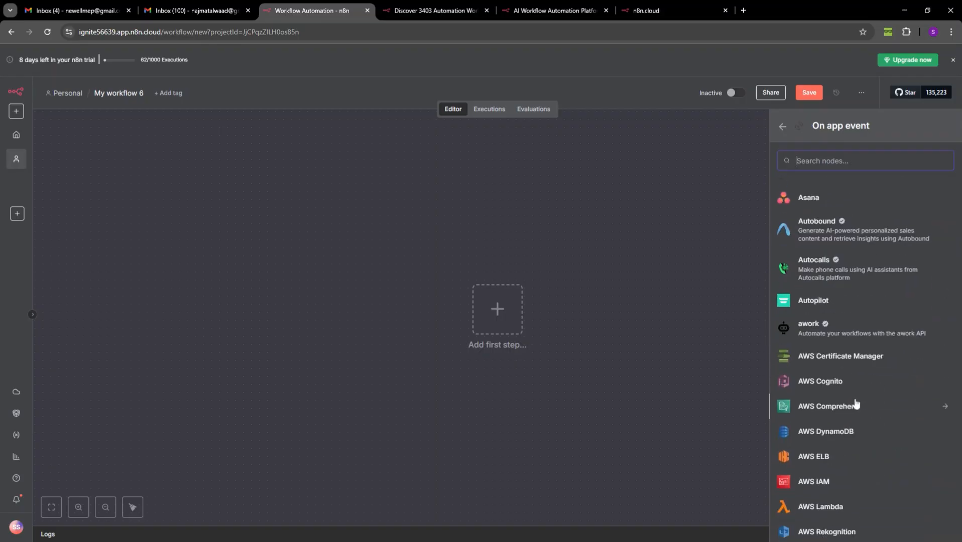
scroll(856, 404, down, 12)
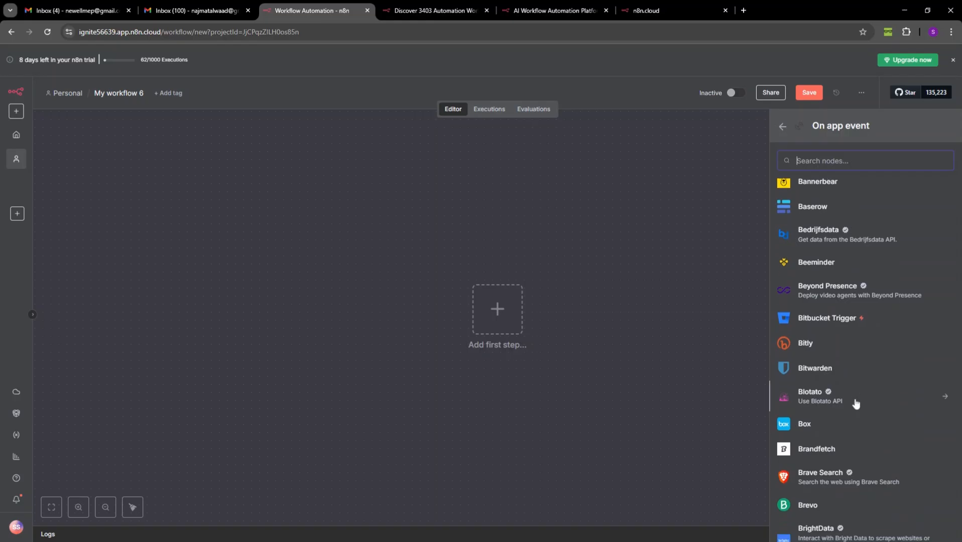
scroll(856, 404, down, 13)
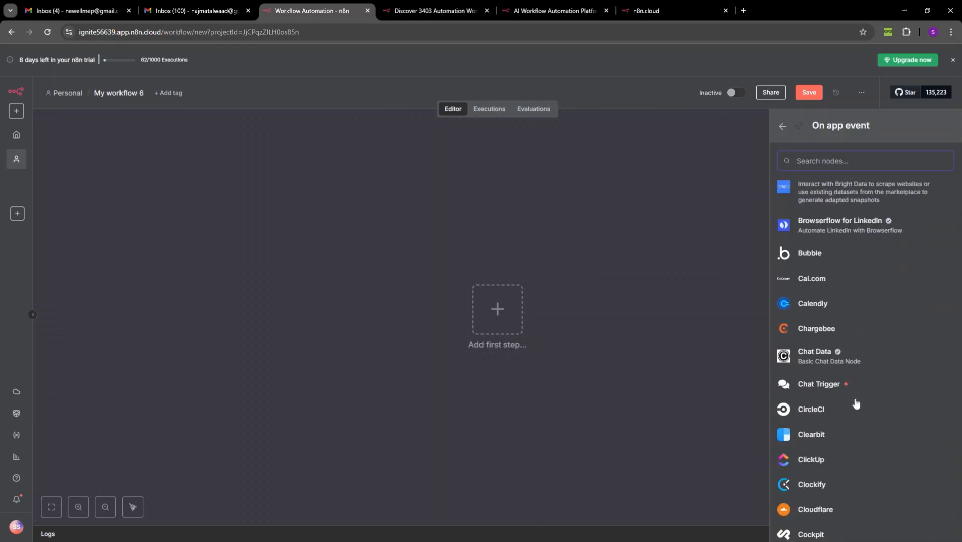
scroll(856, 404, down, 10)
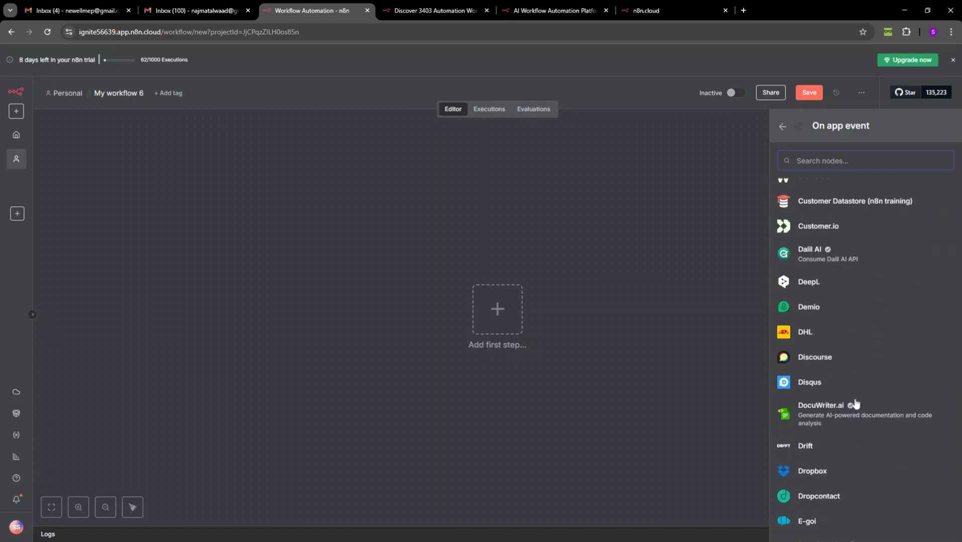
click(680, 357)
Add an On webhook call trigger as the first step, with its production URL selected and the HTTP method set to POST
click(497, 326)
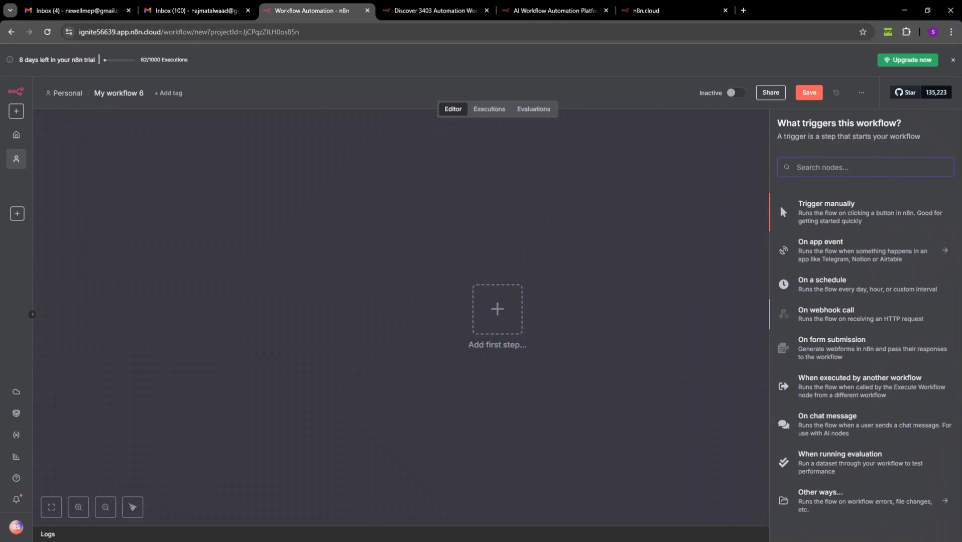
click(828, 322)
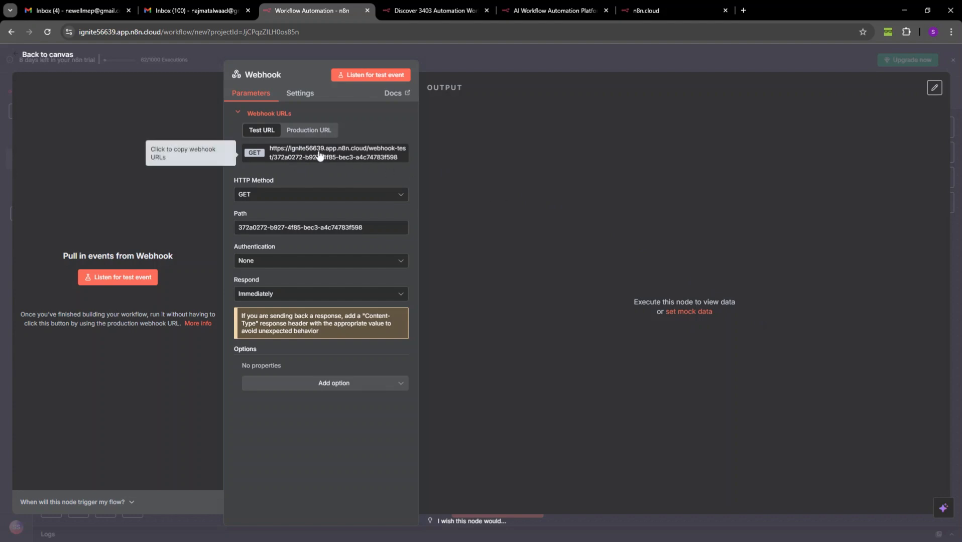
click(310, 131)
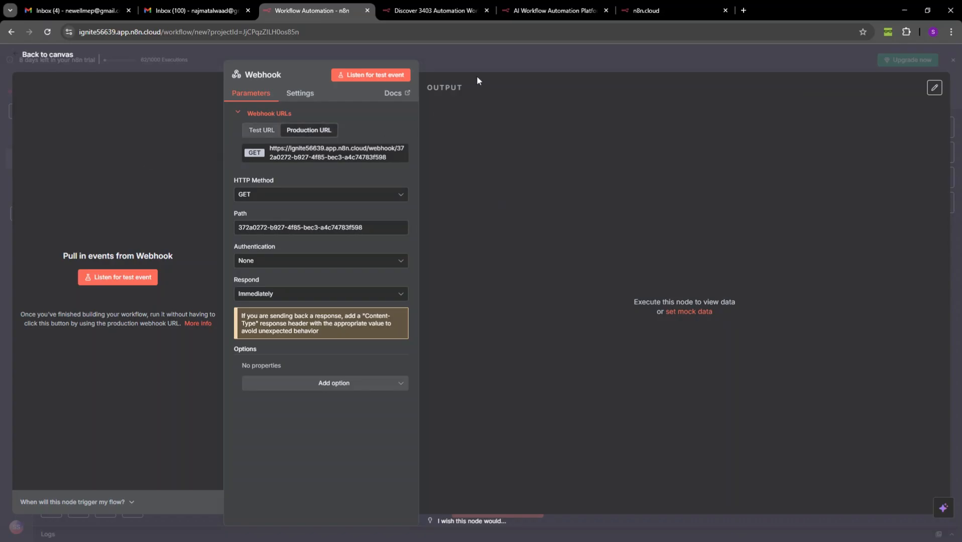
click(370, 157)
click(296, 196)
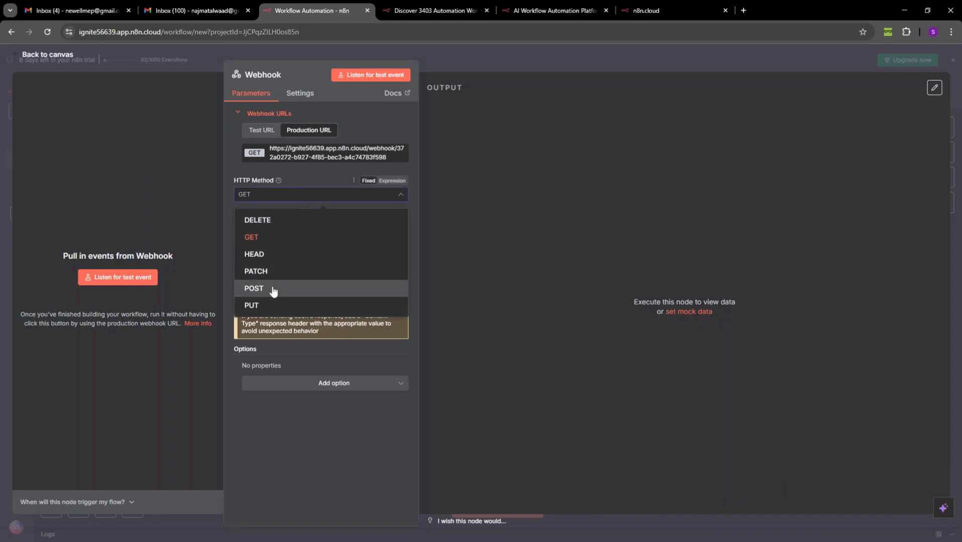
click(273, 289)
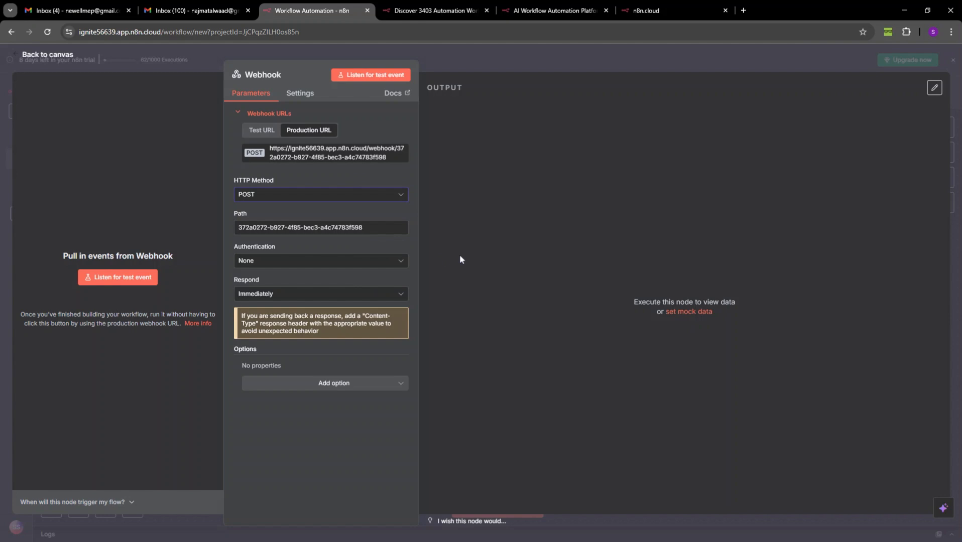
Set the webhook trigger's HTTP method to GET, then return to the canvas and delete the trigger
click(385, 201)
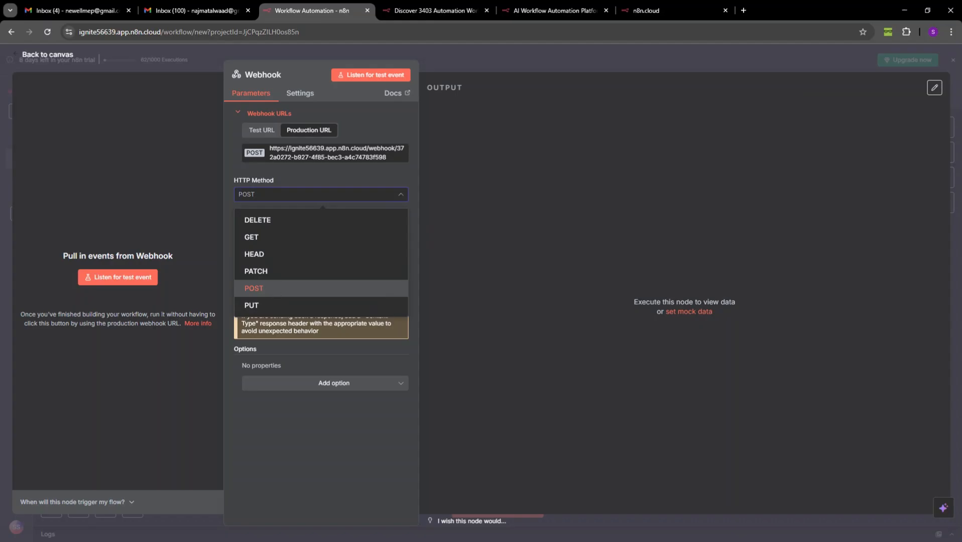
click(283, 238)
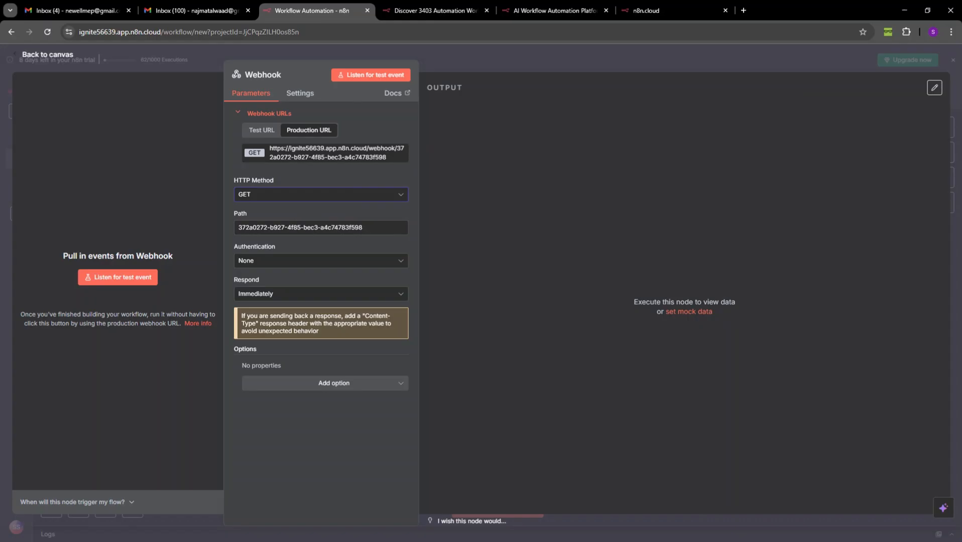
click(454, 64)
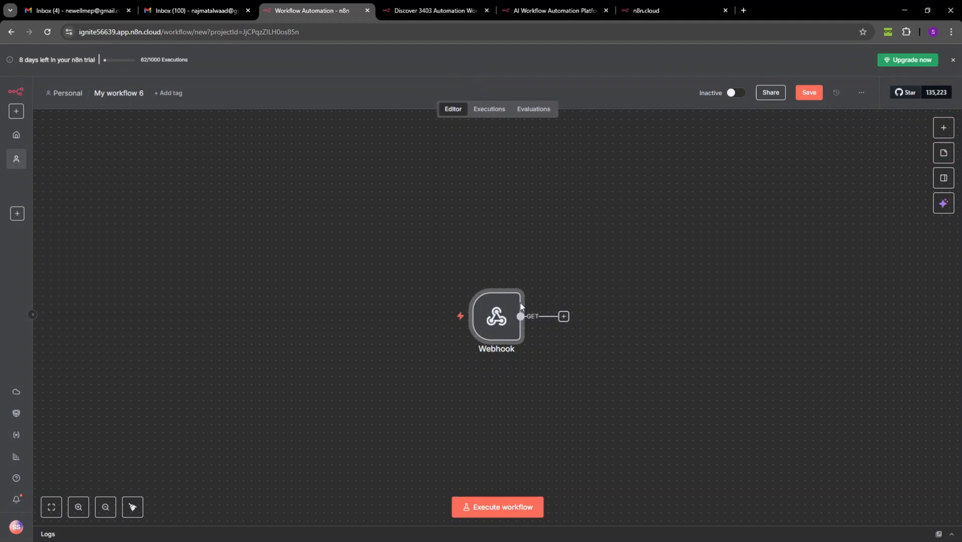
click(500, 284)
Add an On form submission trigger with one blank form element and review the available element types
click(503, 327)
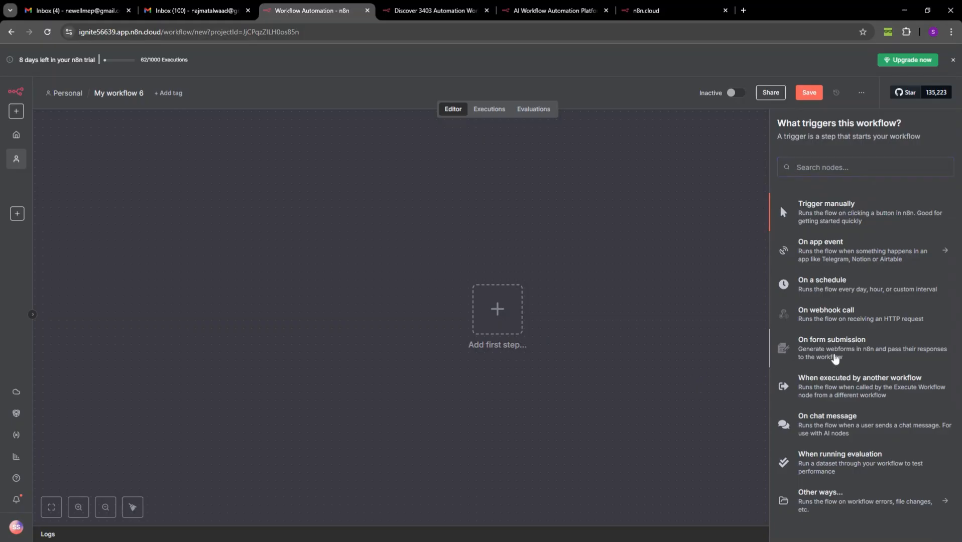
click(834, 358)
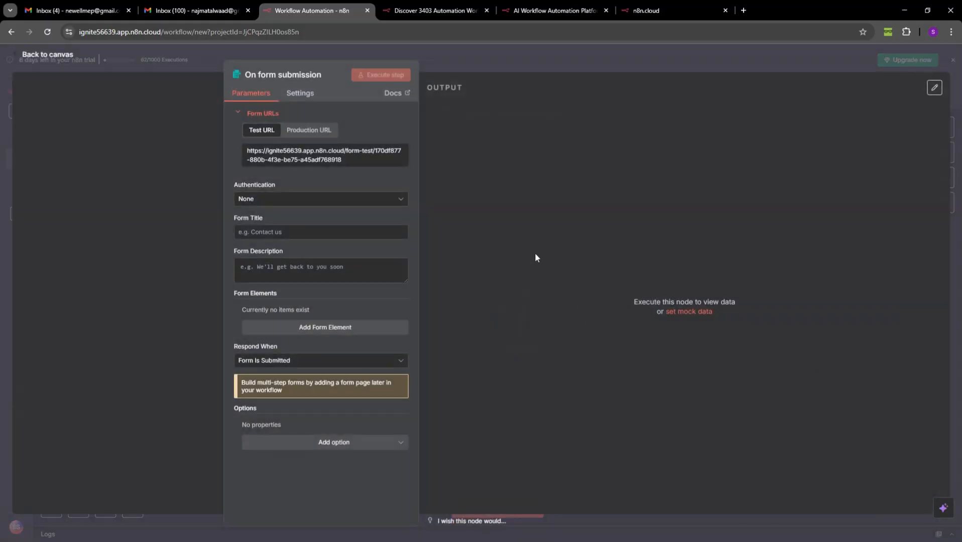
click(336, 332)
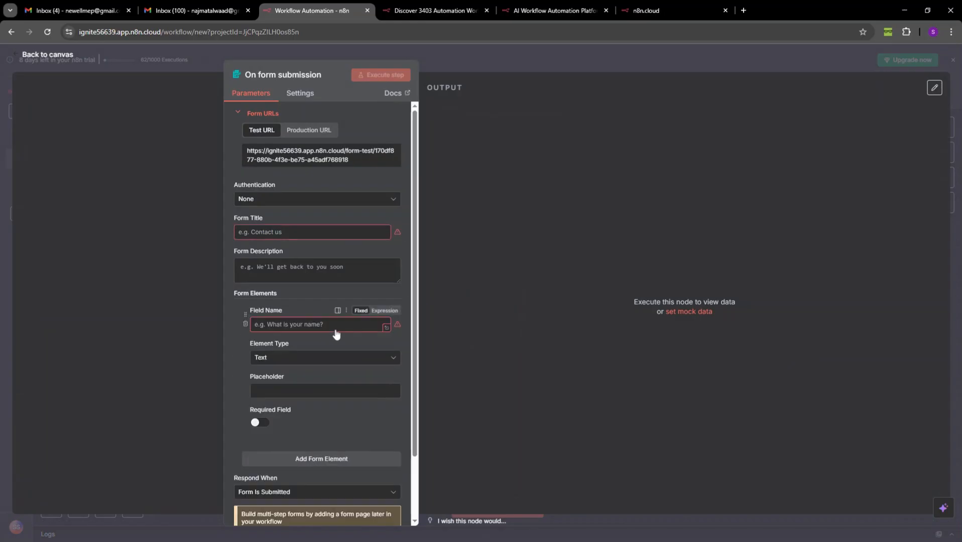
click(291, 362)
scroll(261, 397, down, 2)
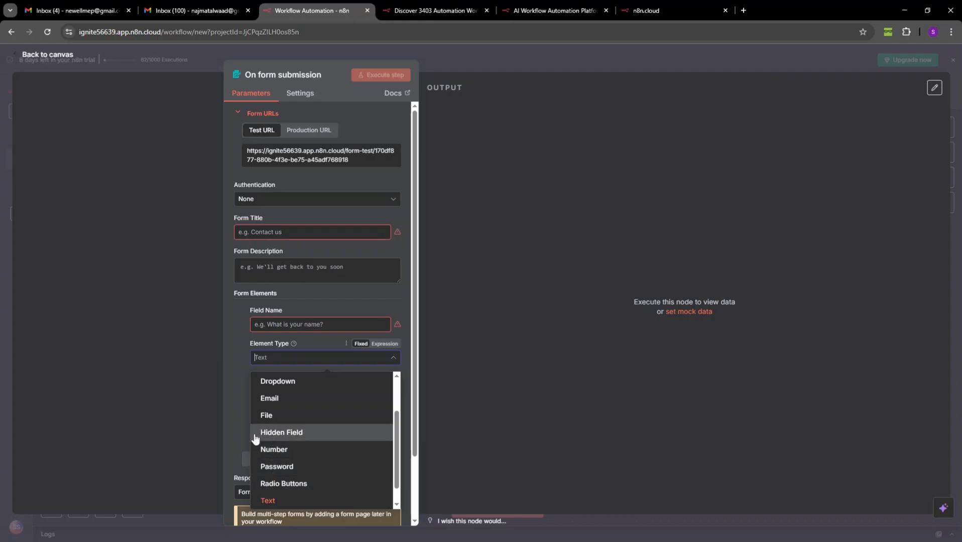
click(239, 399)
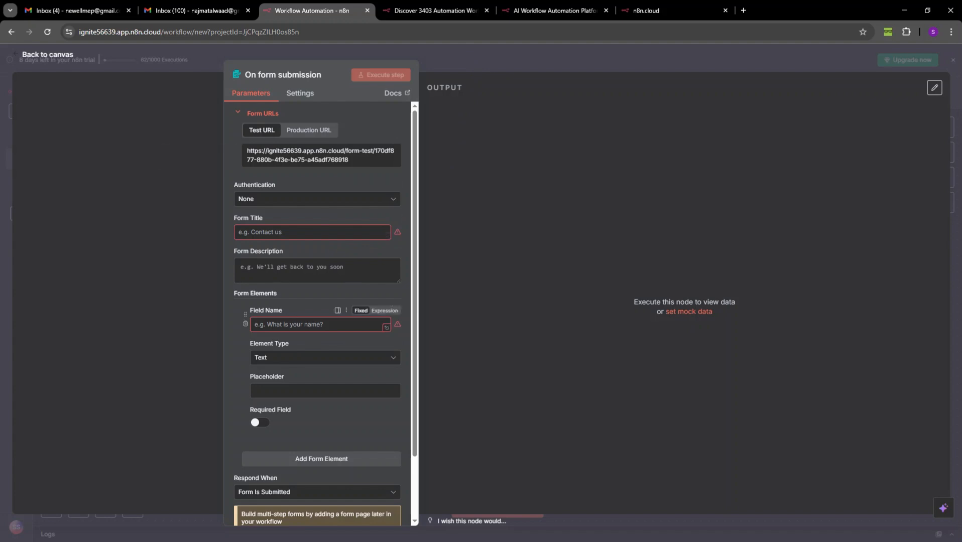
Leave the form trigger's settings and delete the On form submission trigger from the canvas
click(286, 324)
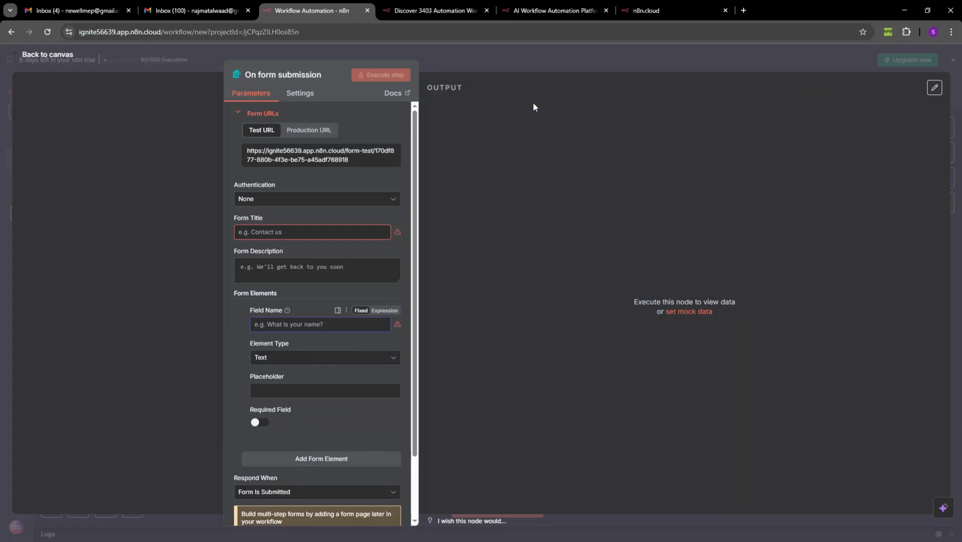
click(522, 63)
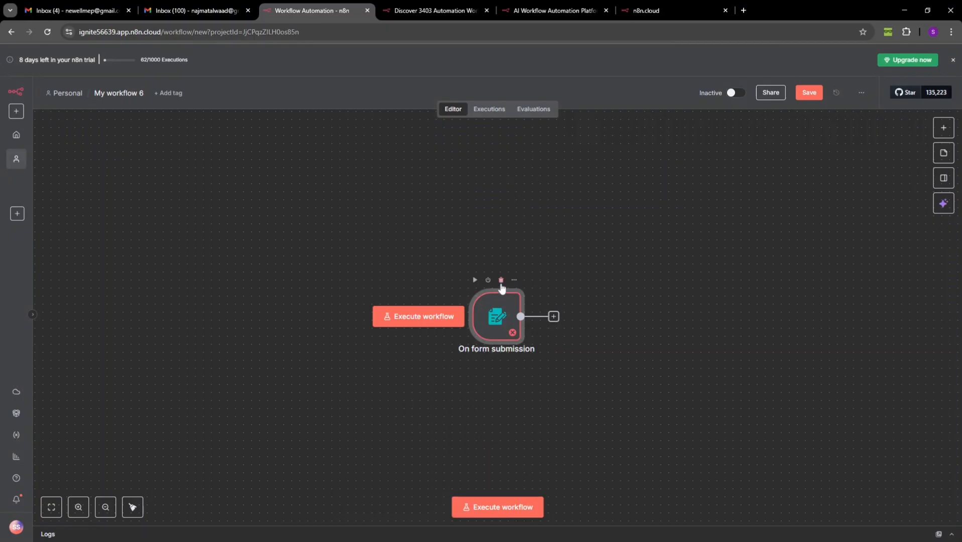
click(501, 280)
Add a When executed by another workflow trigger, view its input settings, and delete it again
click(497, 309)
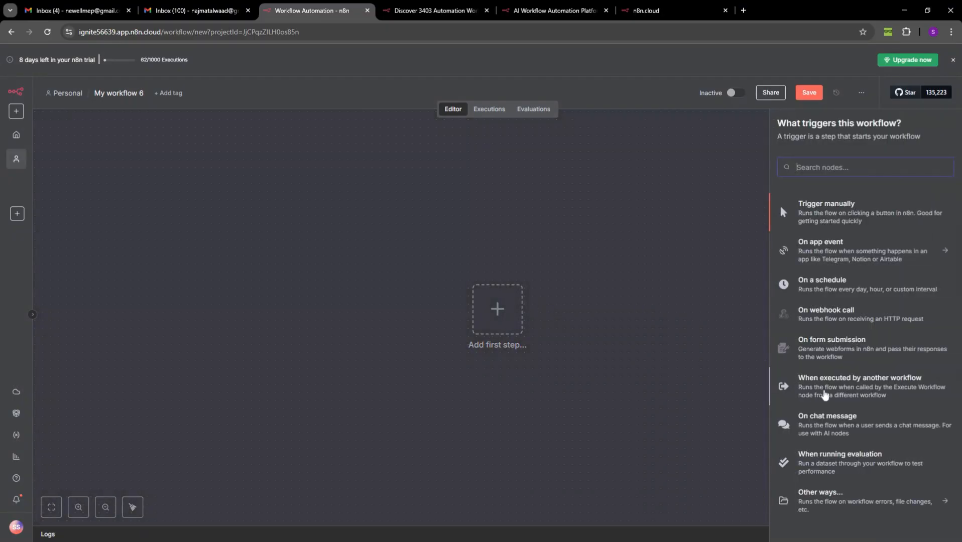
click(825, 395)
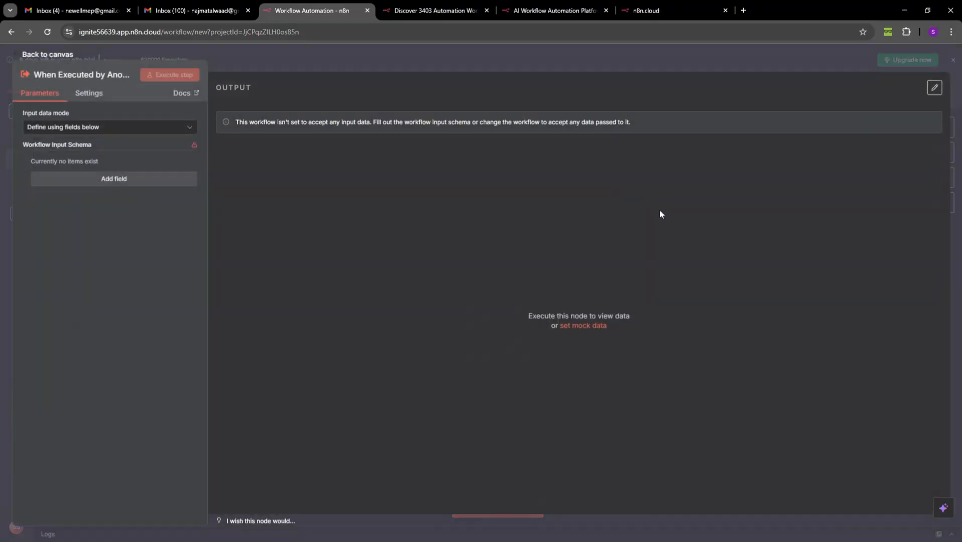
click(399, 73)
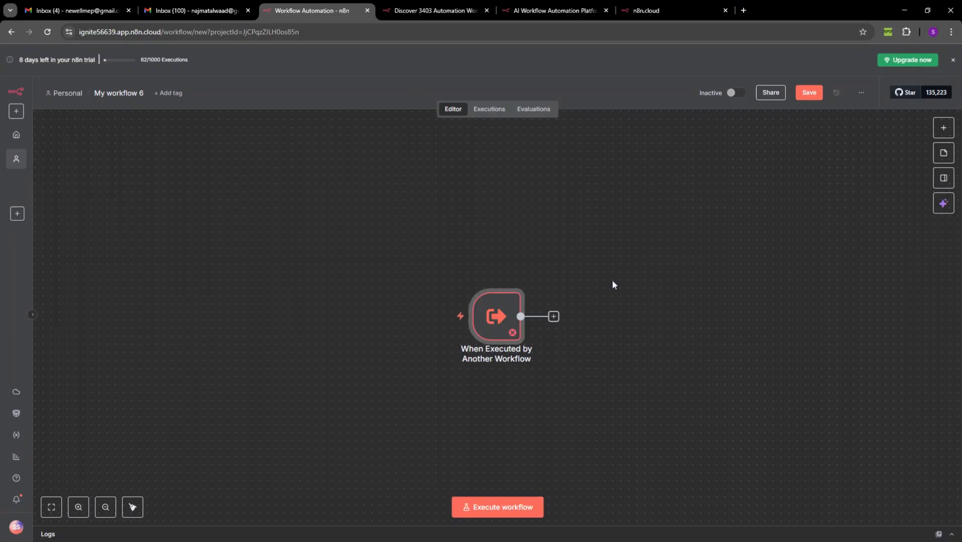
mouse_move(507, 302)
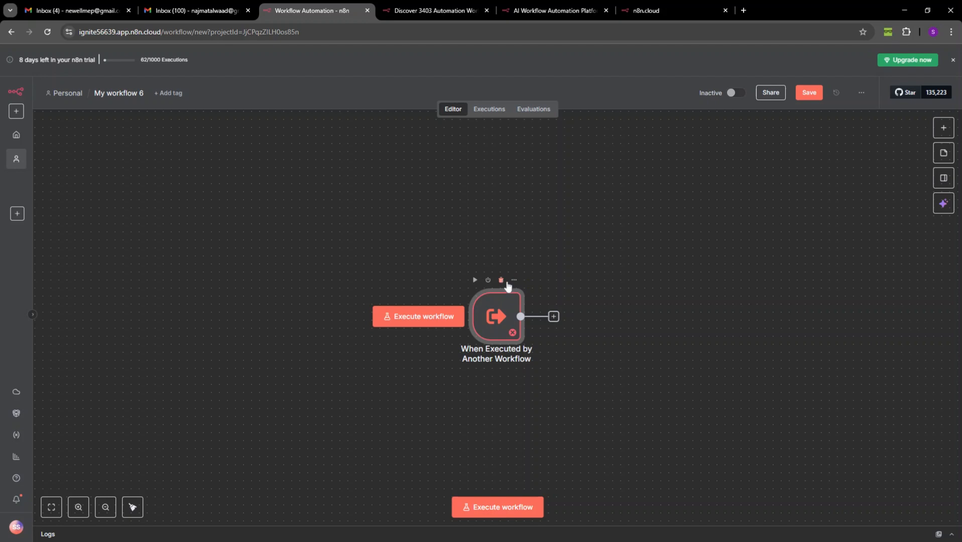
click(501, 281)
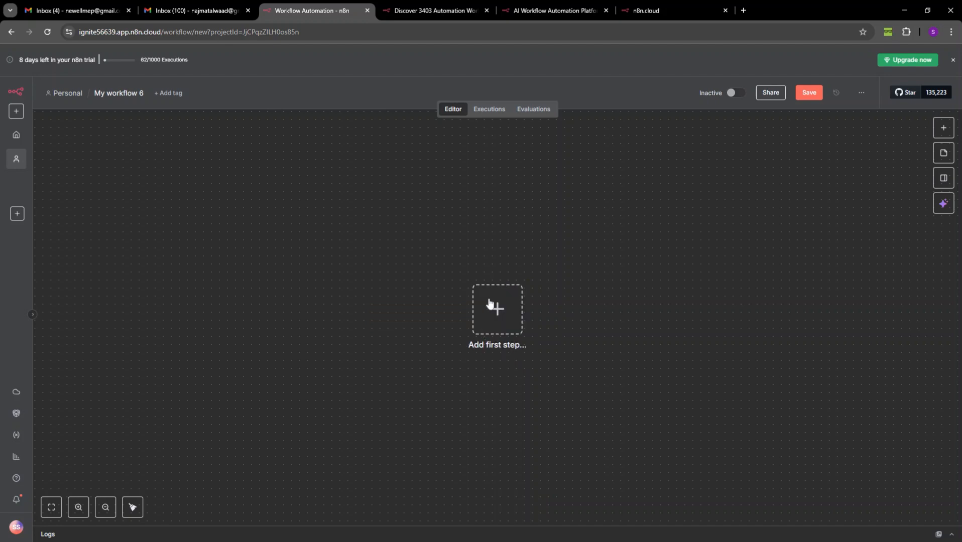
Add an On chat message trigger as the workflow's first step and return to the canvas
click(495, 324)
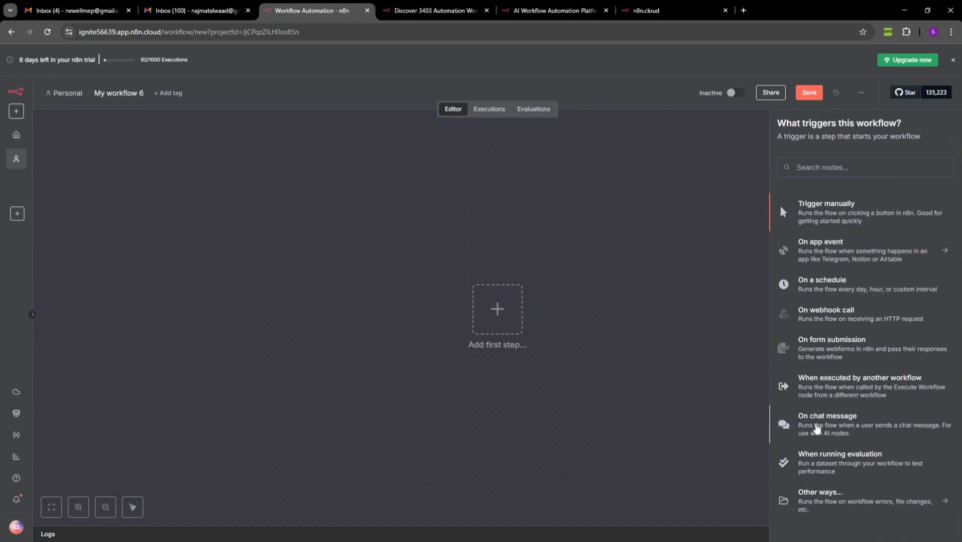
click(816, 429)
click(417, 60)
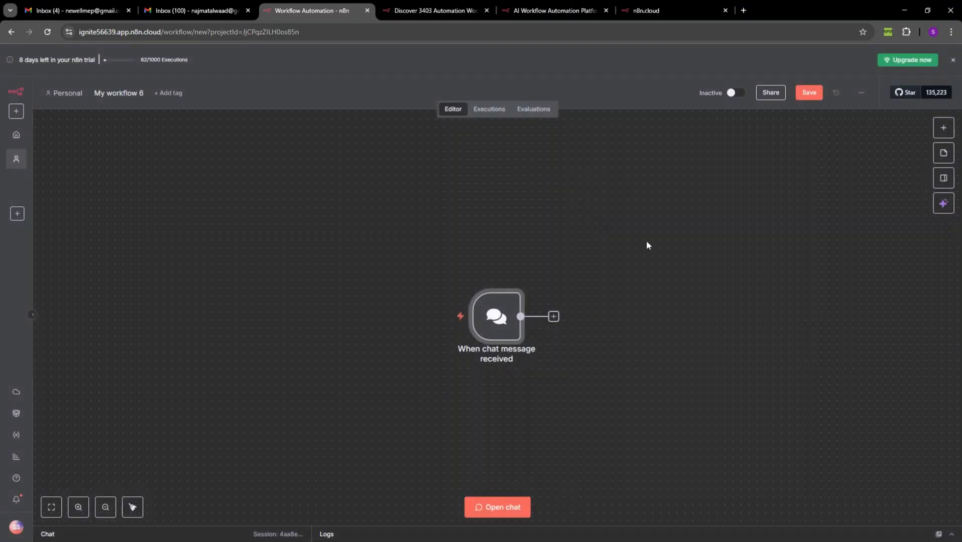
Check the chat trigger's parameters and send the test message "hi how r u" in its chat
mouse_move(509, 319)
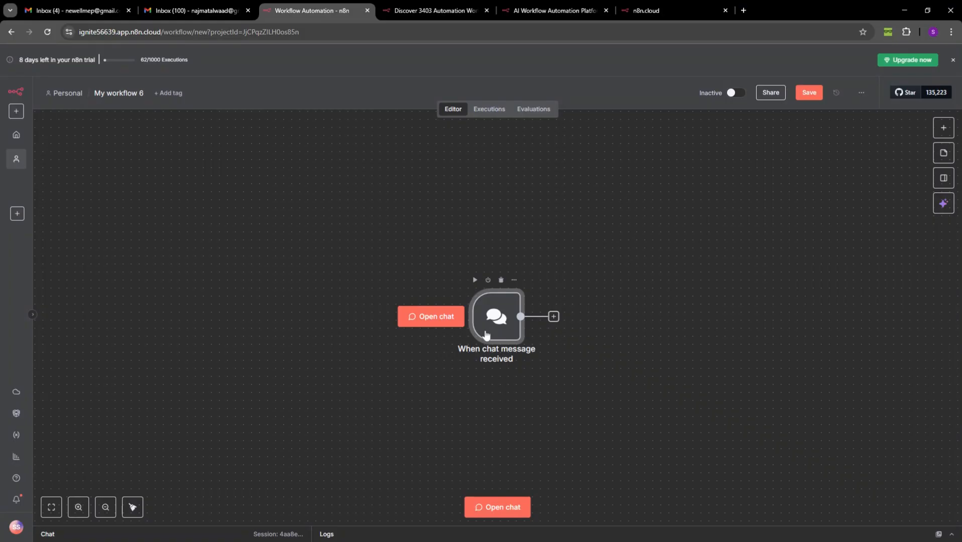
double_click(506, 327)
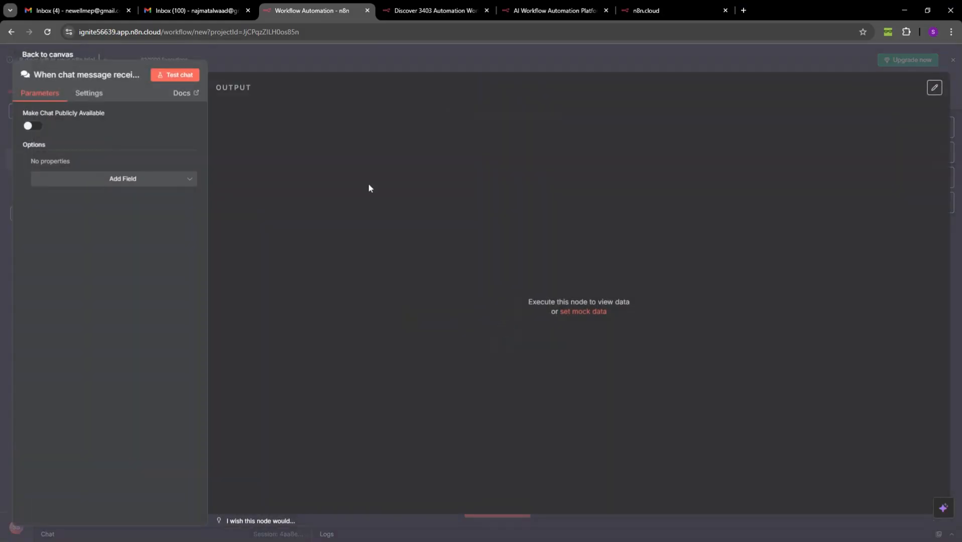
click(371, 59)
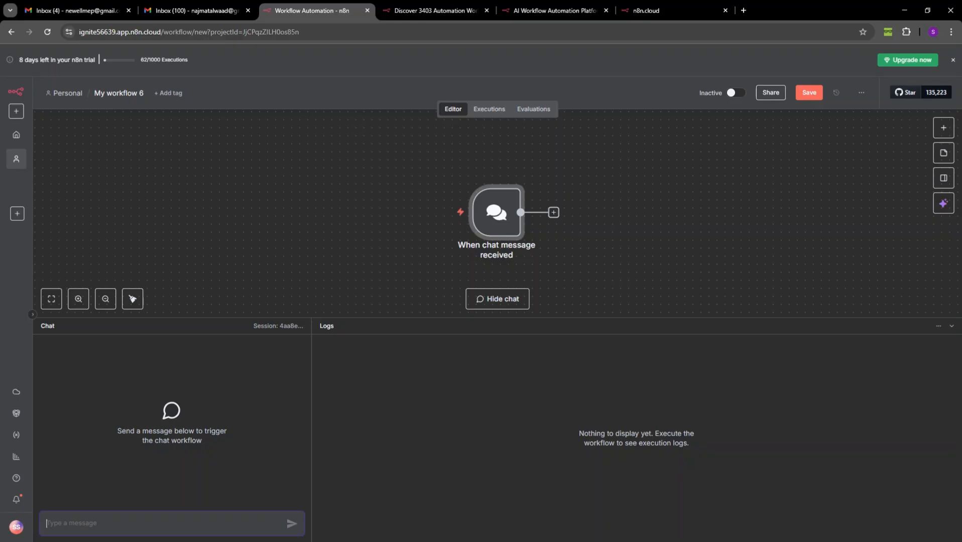
text(hi how r u)
key(Return)
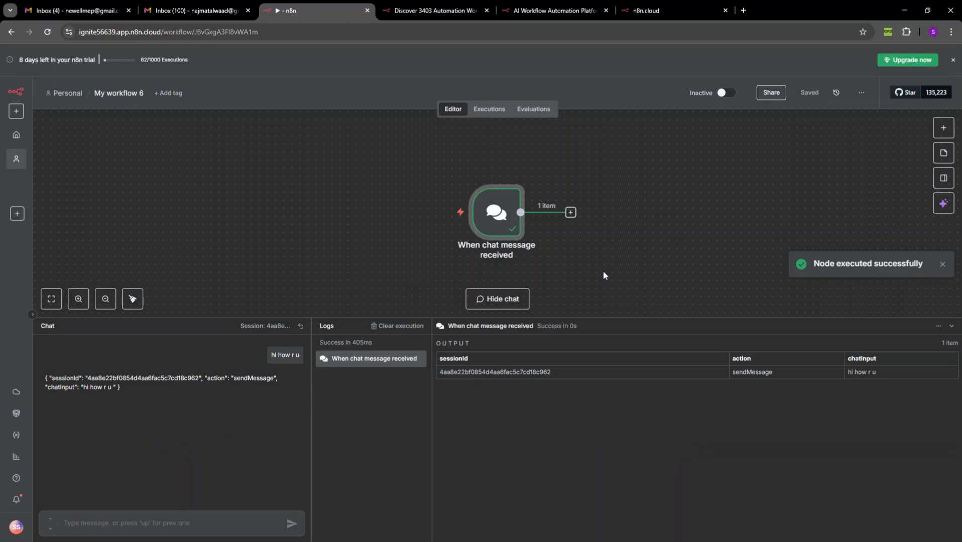
View the chat trigger's output, make its chat publicly available, and copy the chat URL
double_click(497, 215)
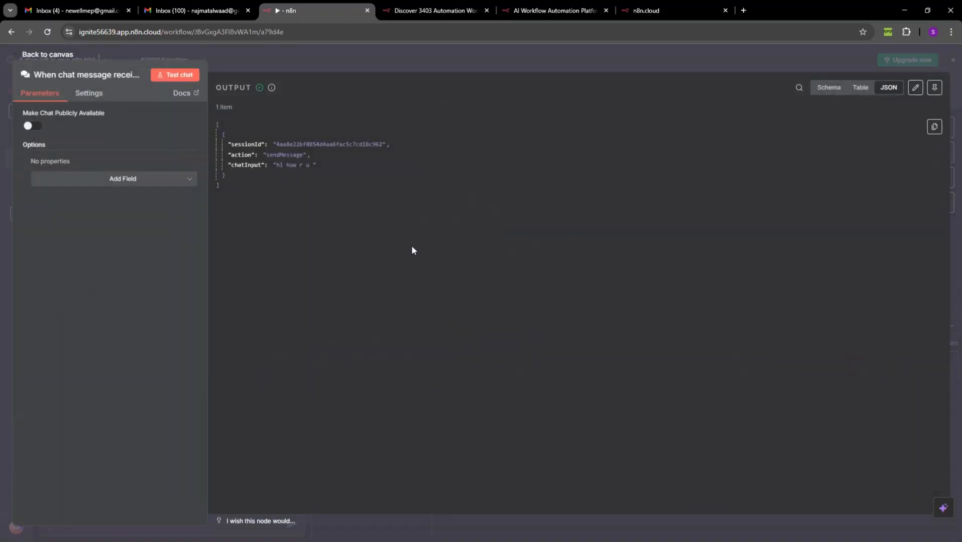
click(33, 128)
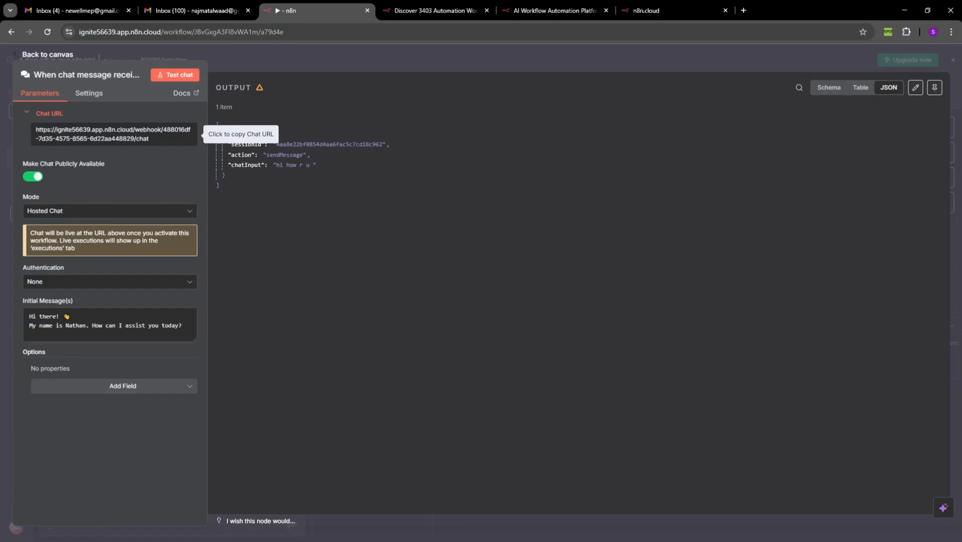
click(84, 149)
click(329, 60)
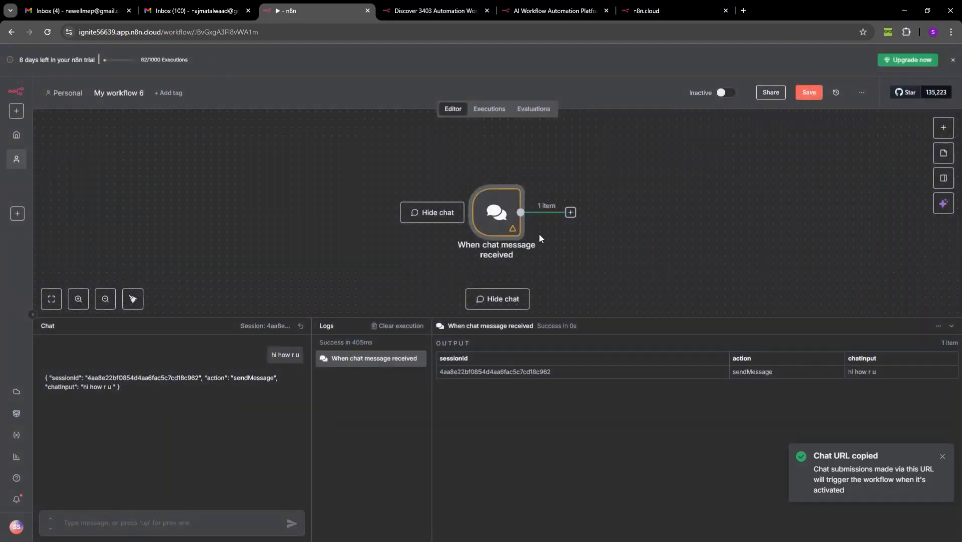
double_click(502, 211)
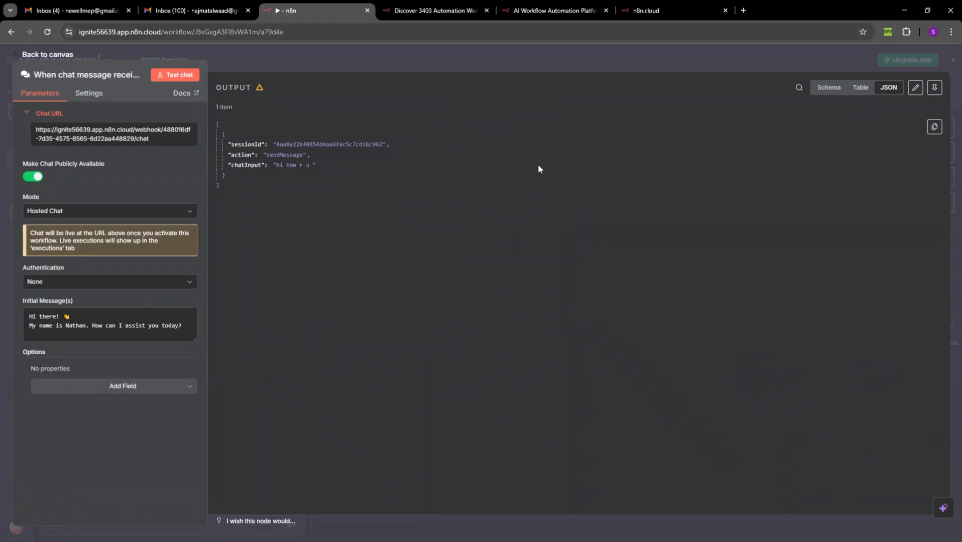
click(470, 71)
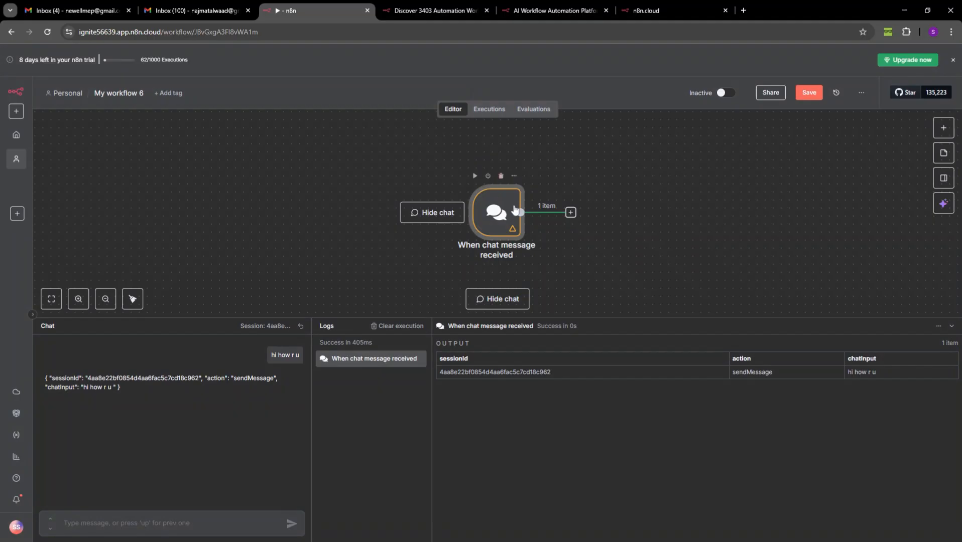
Collapse the chat and logs area and delete the chat message trigger
click(951, 326)
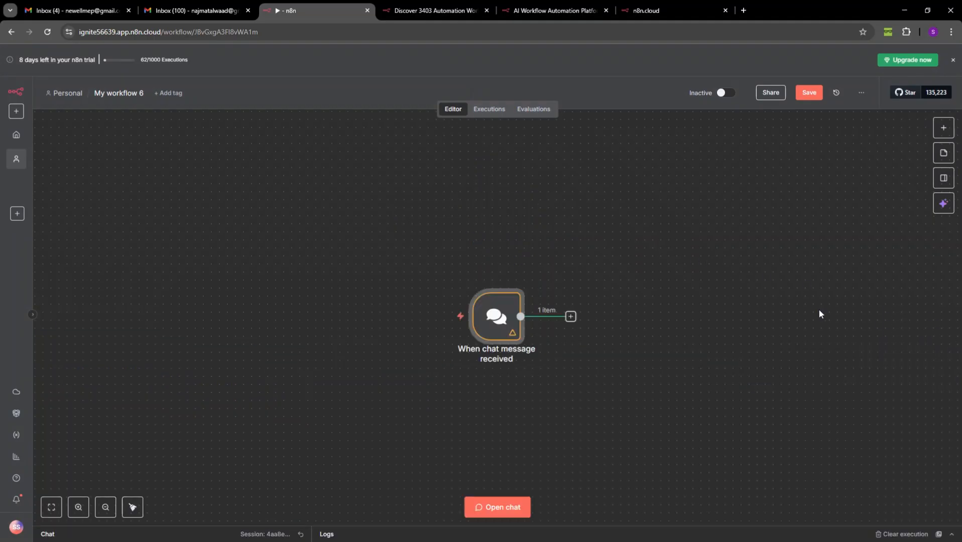
mouse_move(505, 318)
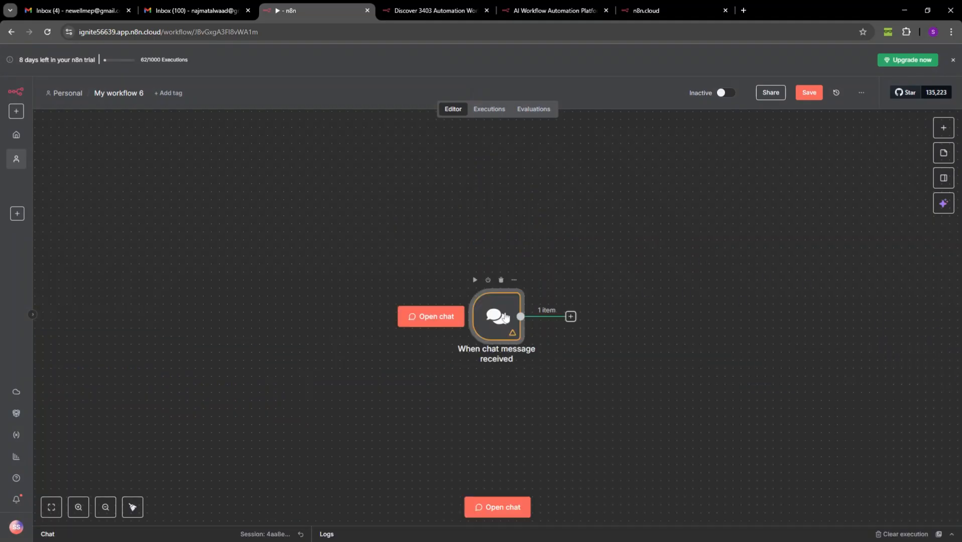
click(501, 280)
Find Telegram with the search term "tele", add its On message trigger, view its settings, and delete it again
click(942, 128)
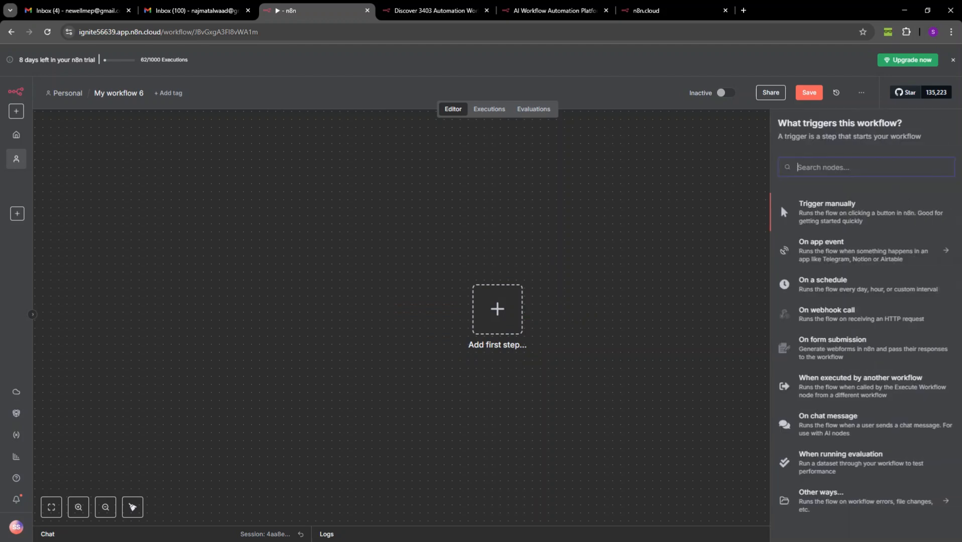
text(tele)
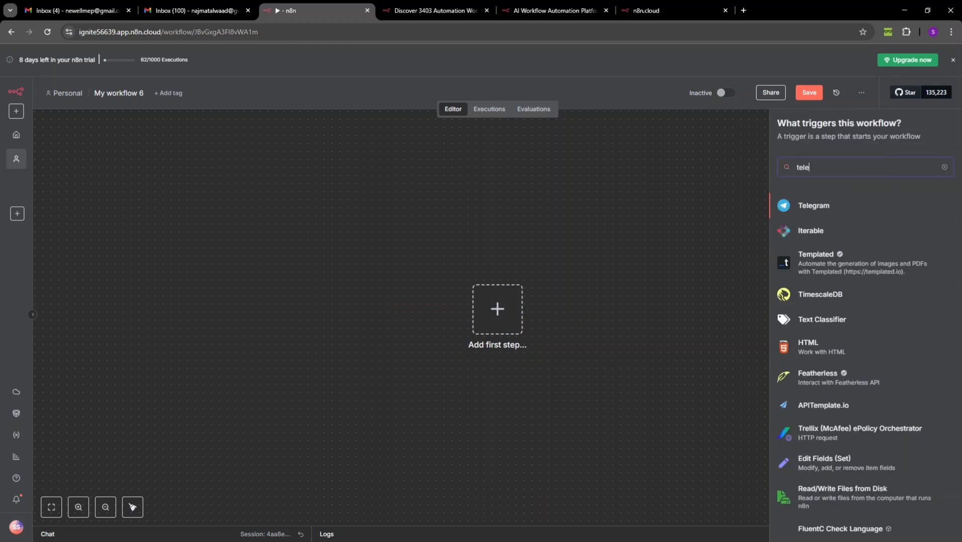
click(814, 259)
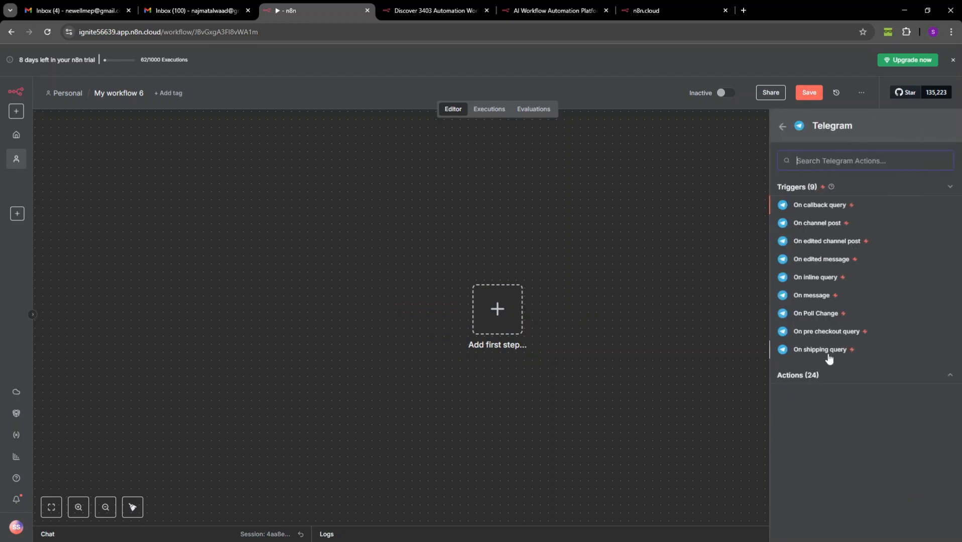
click(804, 295)
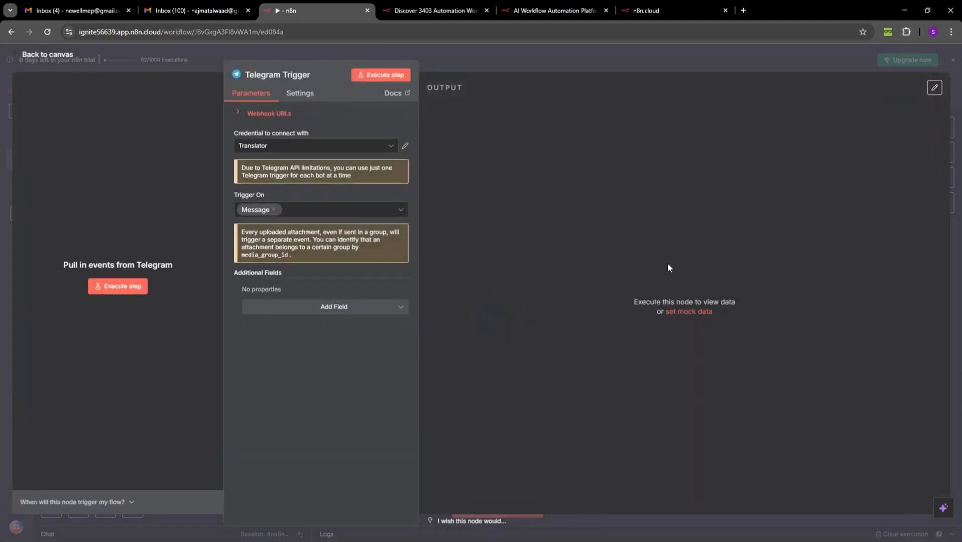
click(532, 60)
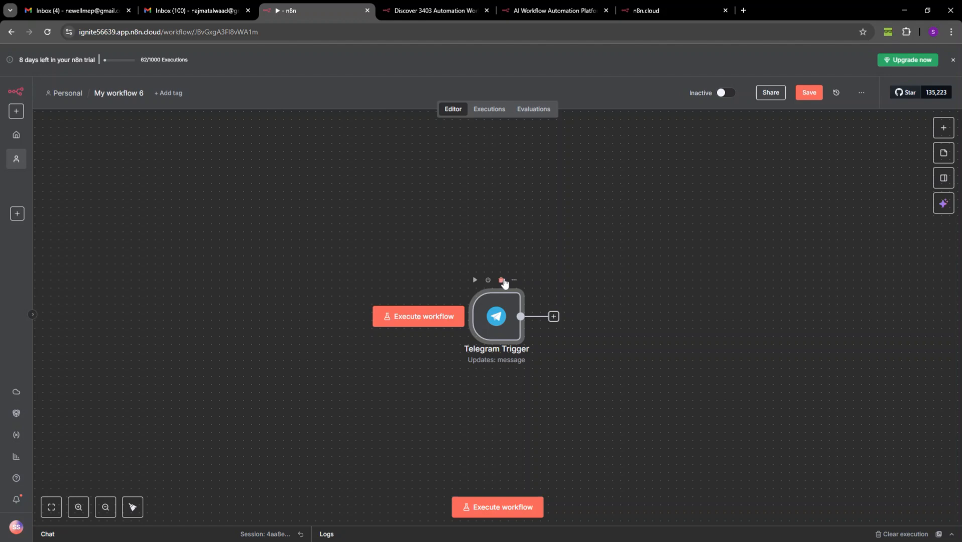
click(501, 282)
Add the When running evaluation trigger, view its dataset parameters, and return to the canvas
click(503, 302)
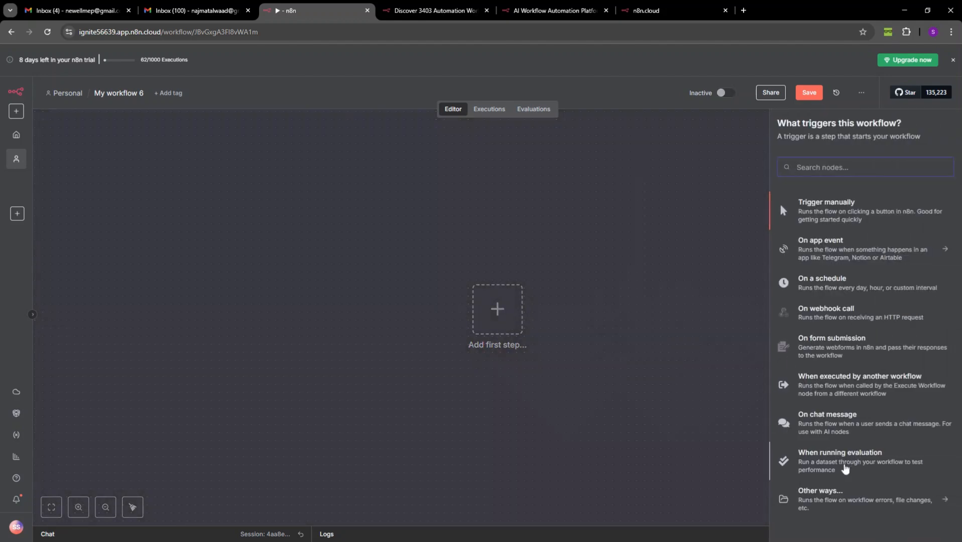
click(844, 467)
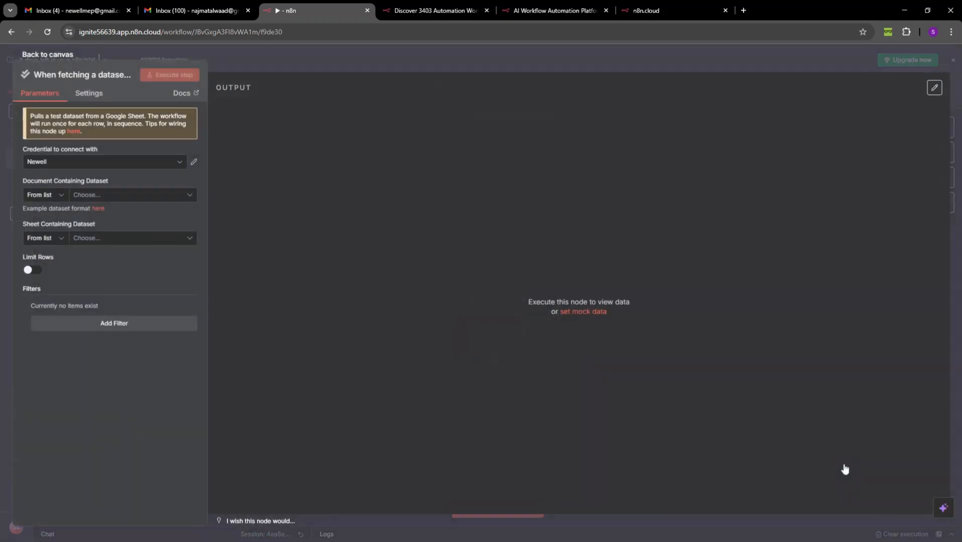
click(467, 63)
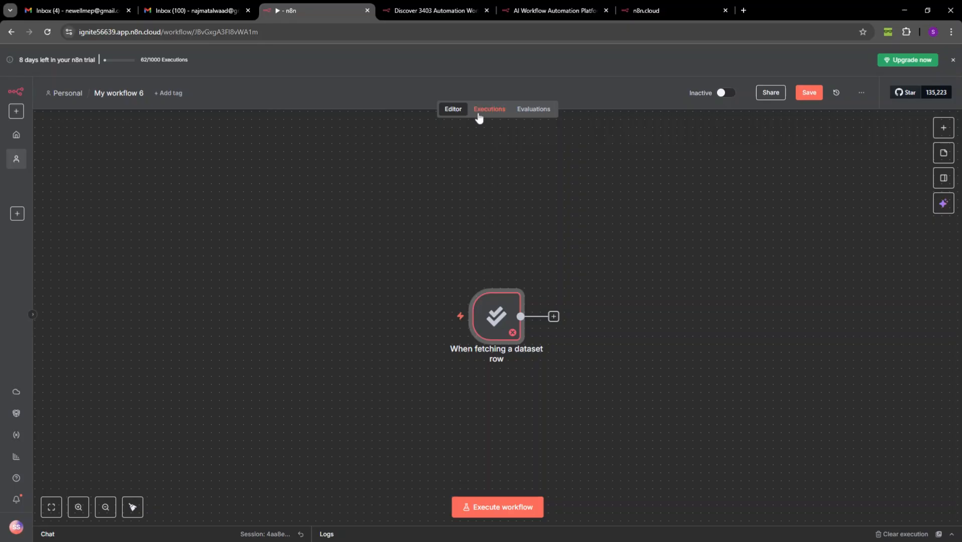
Save the workflow while opening its Evaluations page, view the test setup stages, and return to the editor
click(535, 109)
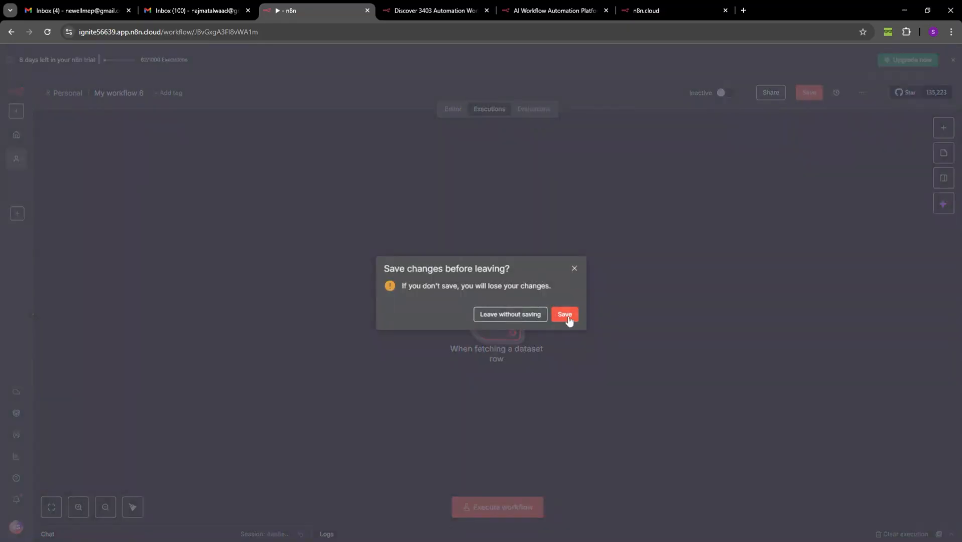
click(569, 319)
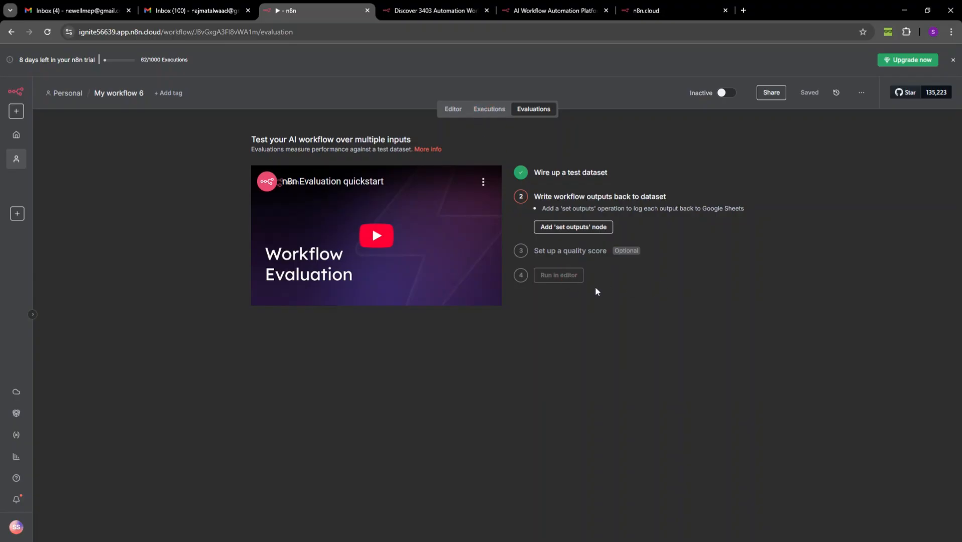
click(453, 110)
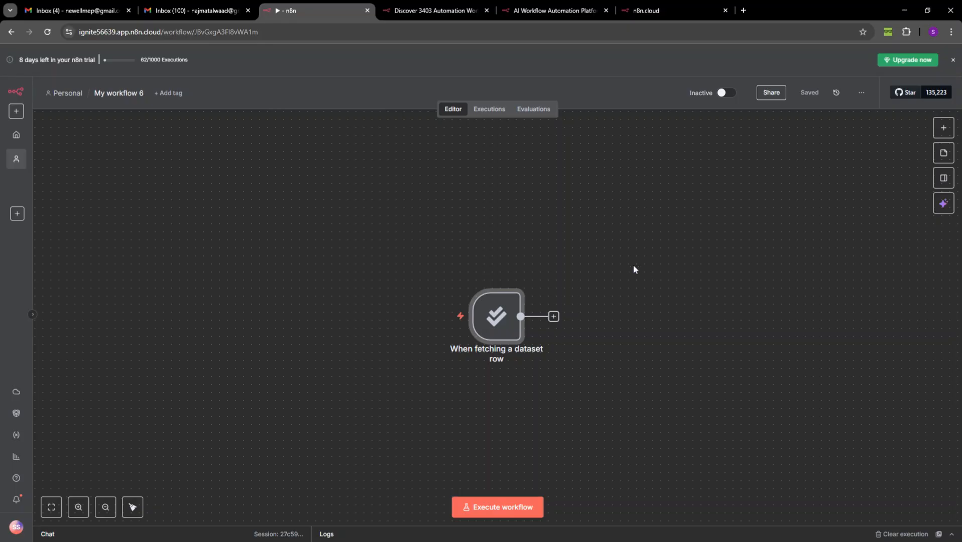
Delete the evaluation trigger and add the Email Trigger (IMAP) from the other trigger types in its place
mouse_move(499, 283)
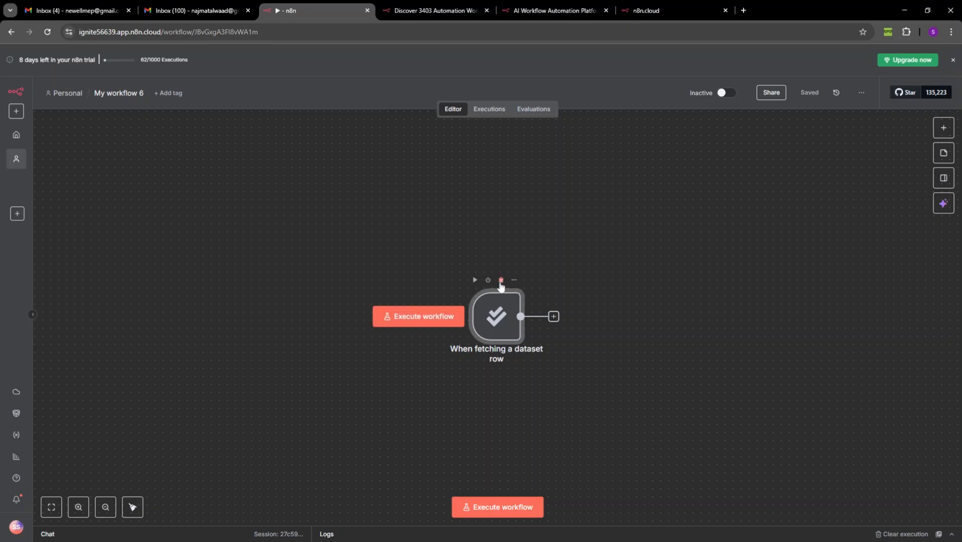
click(501, 281)
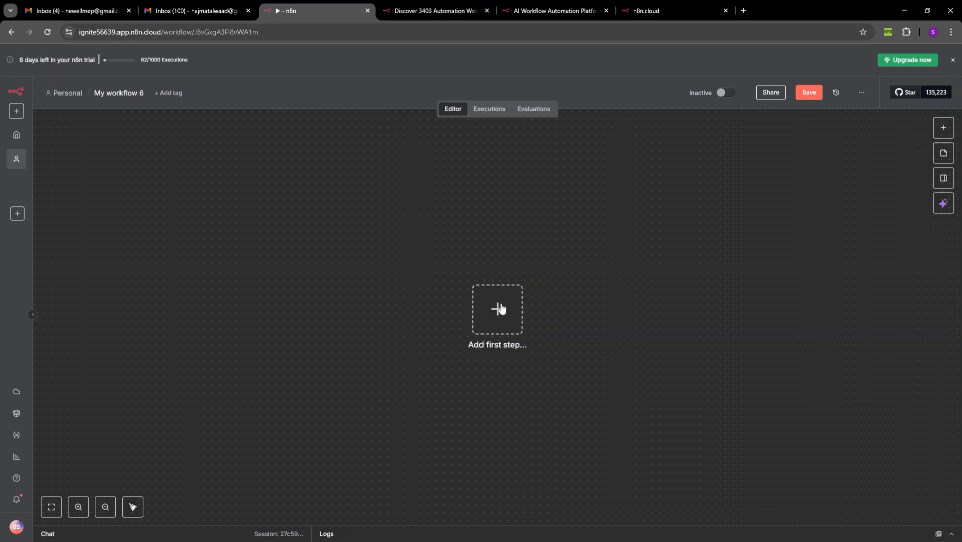
click(500, 308)
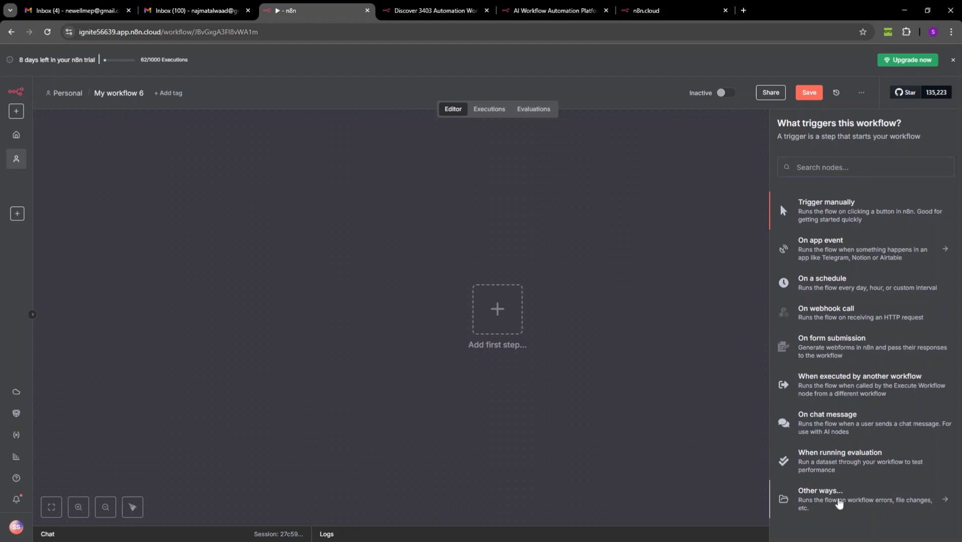
click(838, 501)
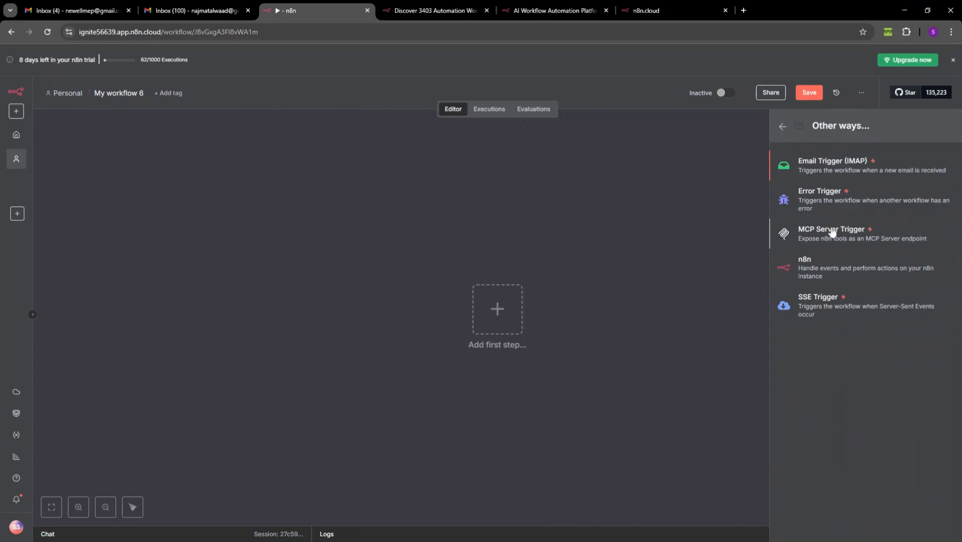
click(826, 171)
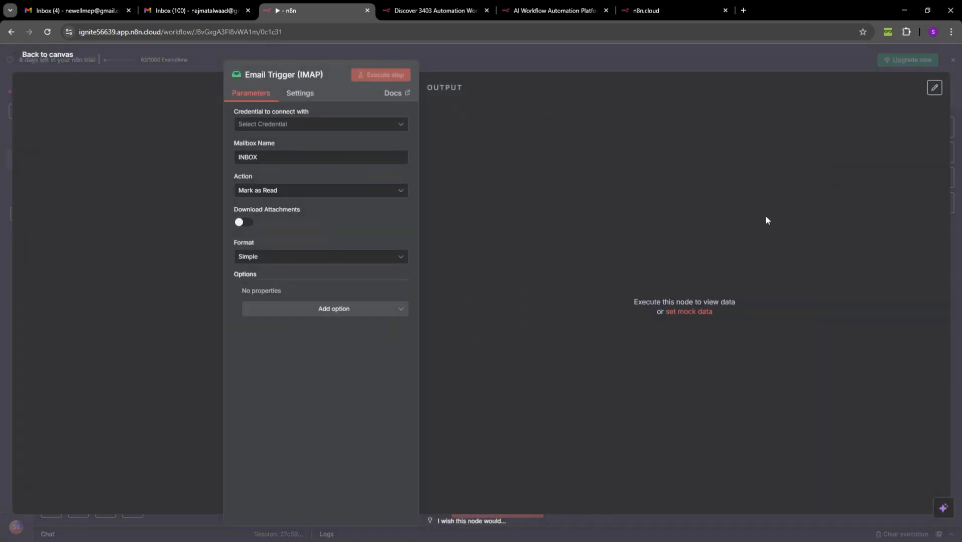
Check the email trigger's credential and action choices without changing them, and return to the canvas
click(288, 127)
click(287, 127)
click(294, 194)
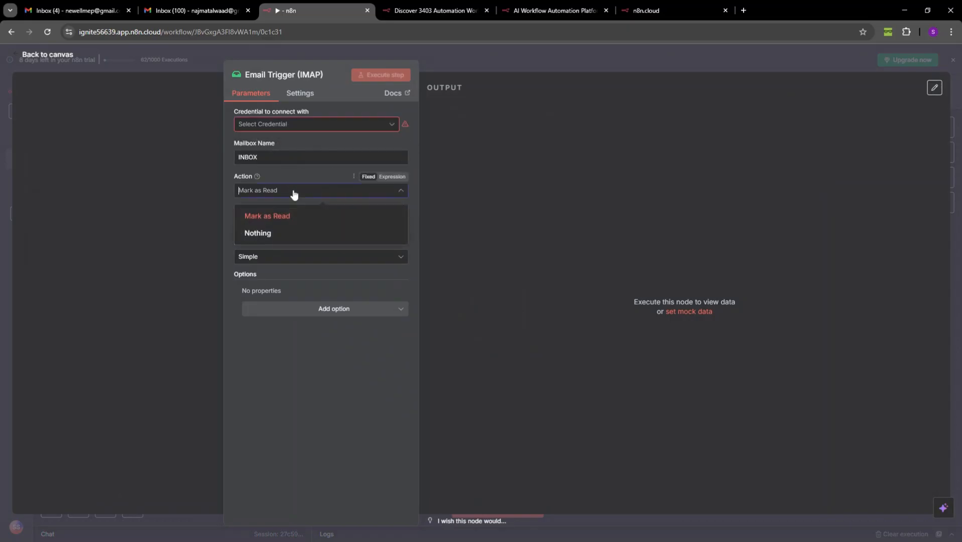
click(295, 194)
click(440, 65)
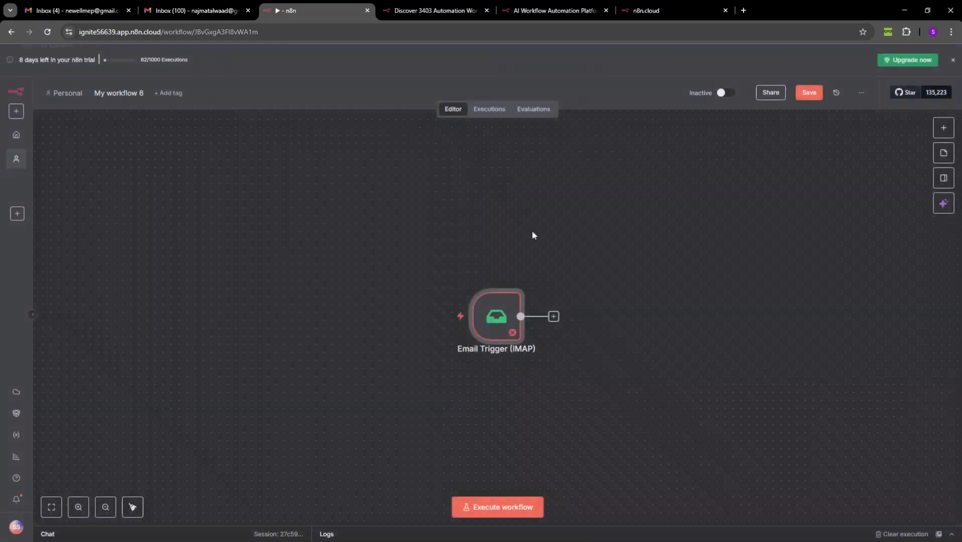
Replace the email trigger with an Error Trigger and view its parameters
click(503, 286)
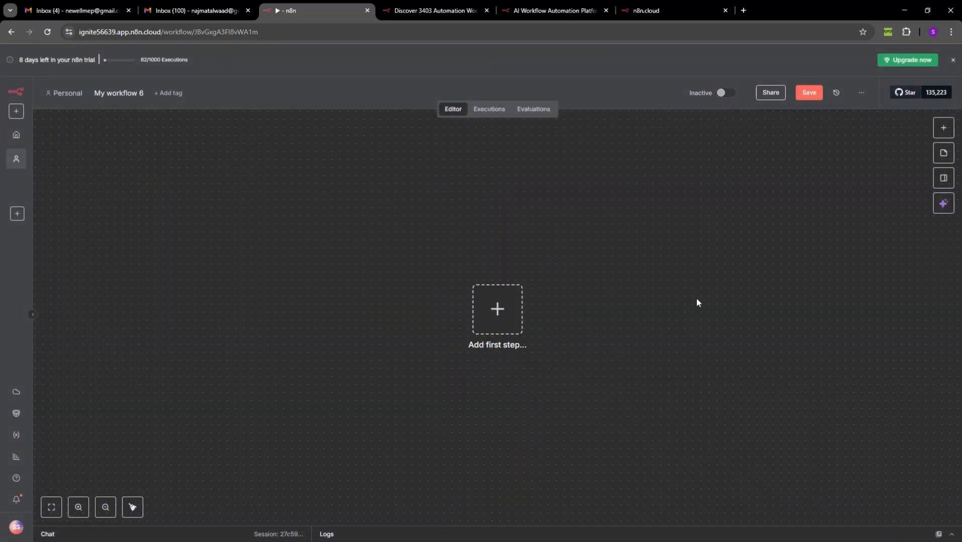
click(481, 326)
click(857, 496)
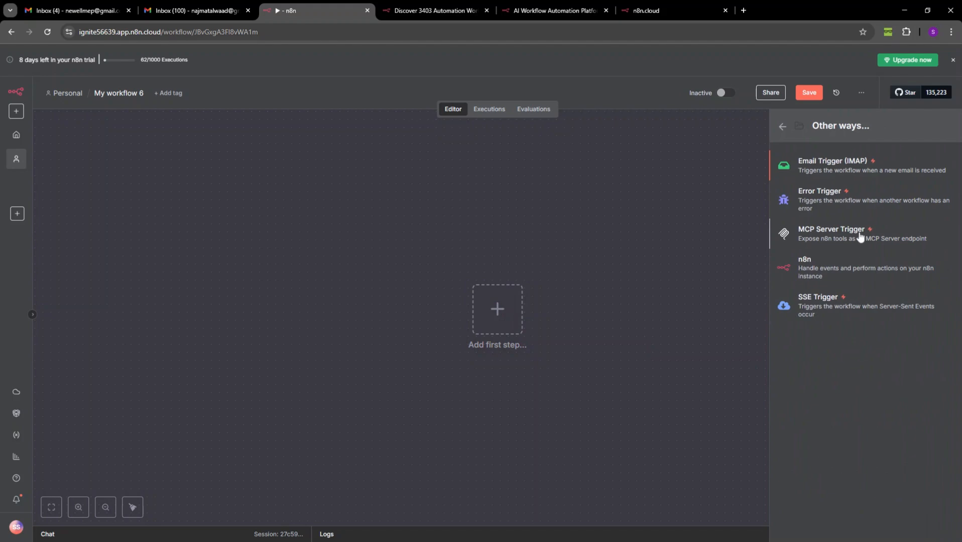
click(817, 198)
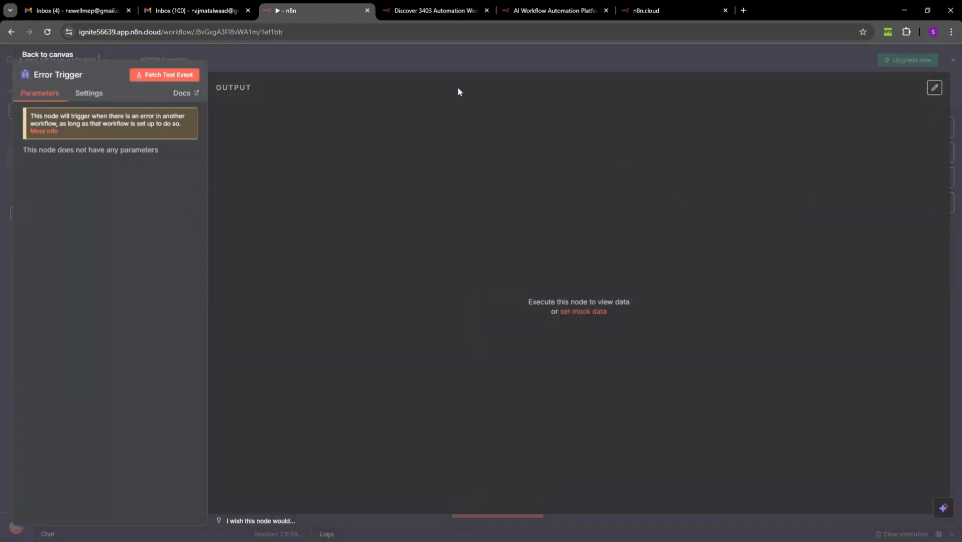
click(407, 68)
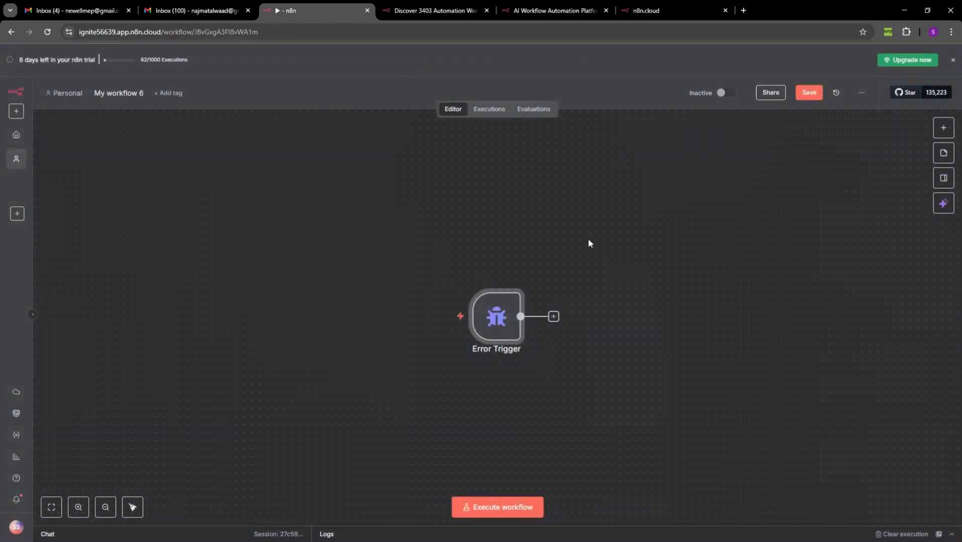
Find Telegram with the search term "tele" and connect its Send a text message action after the Error Trigger
mouse_move(528, 280)
click(554, 317)
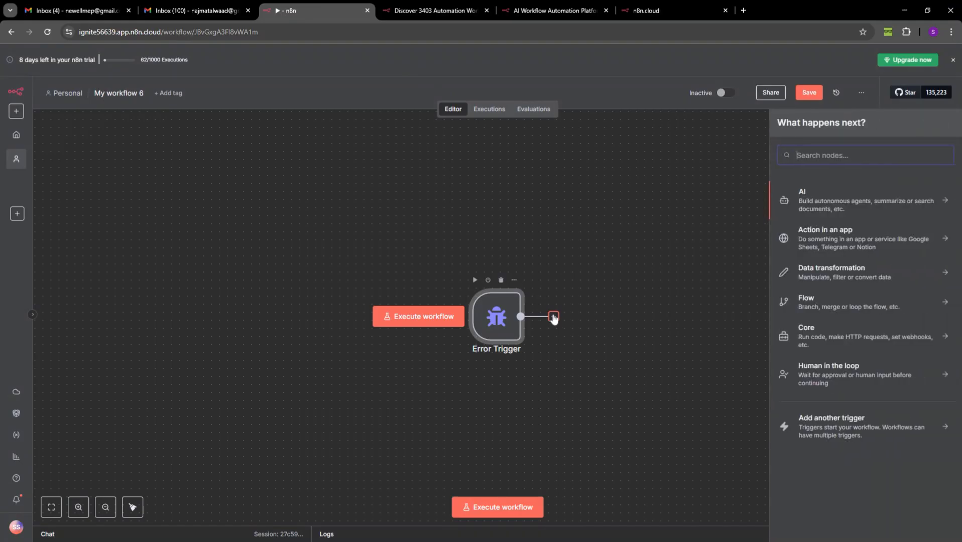
text(tele)
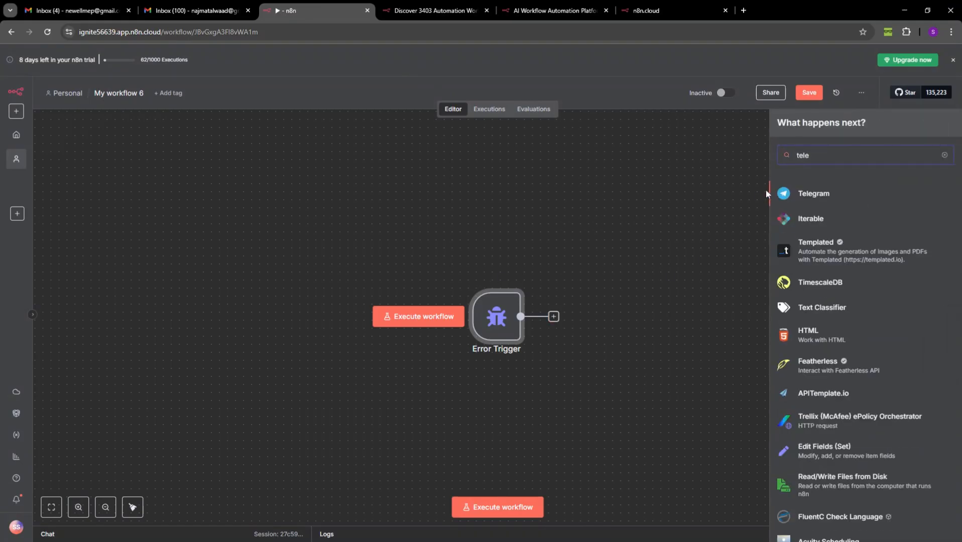
click(799, 201)
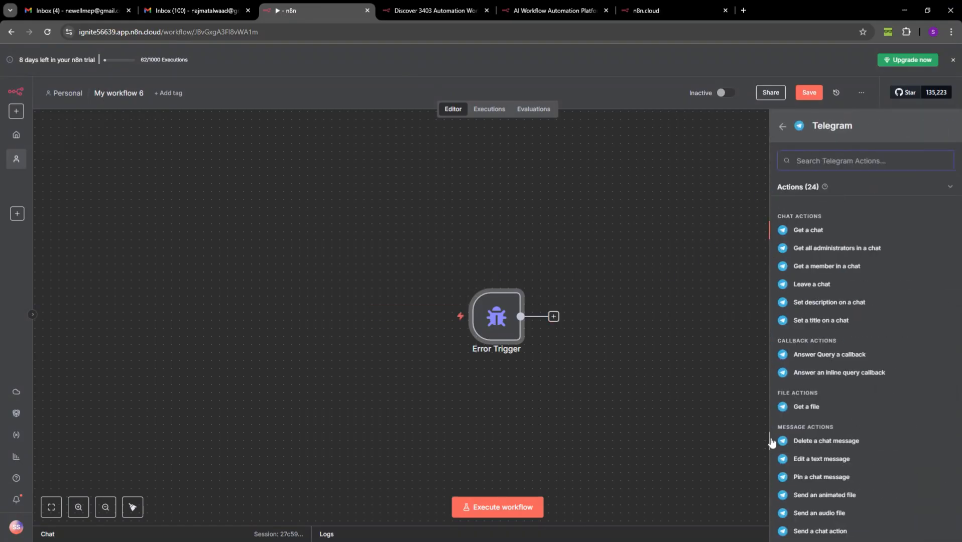
scroll(871, 386, down, 3)
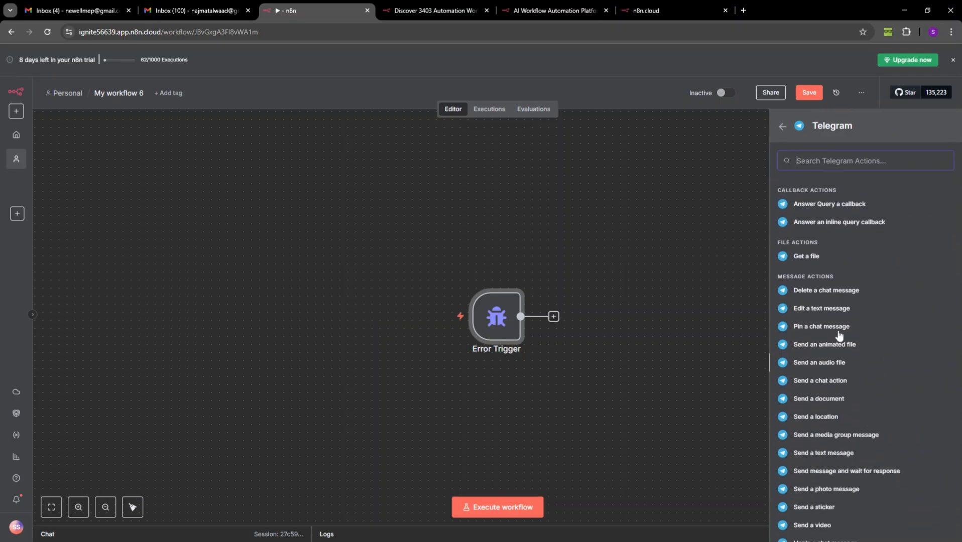
click(826, 454)
click(576, 62)
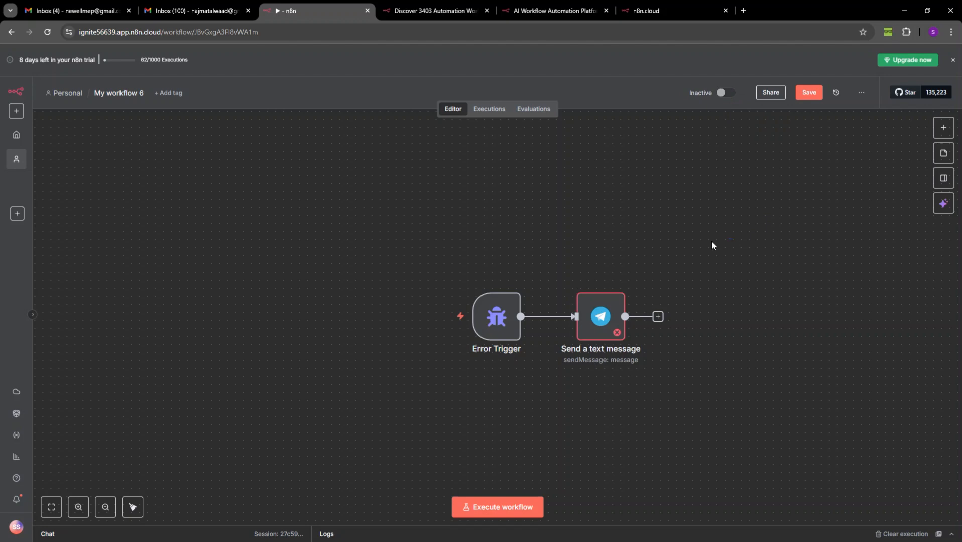
Delete the Error Trigger and Telegram nodes together and add an MCP Server Trigger
drag(713, 245, 440, 390)
key(Delete)
click(495, 327)
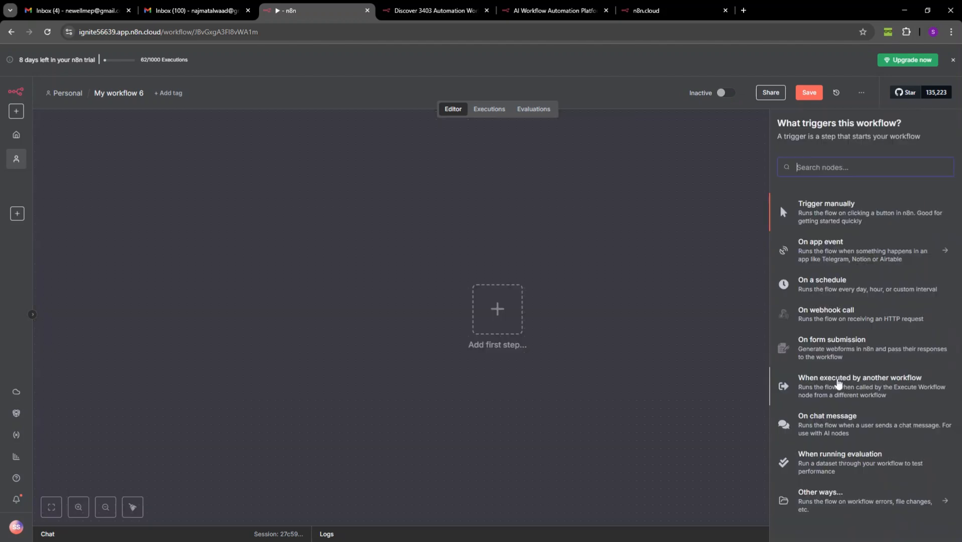
click(876, 501)
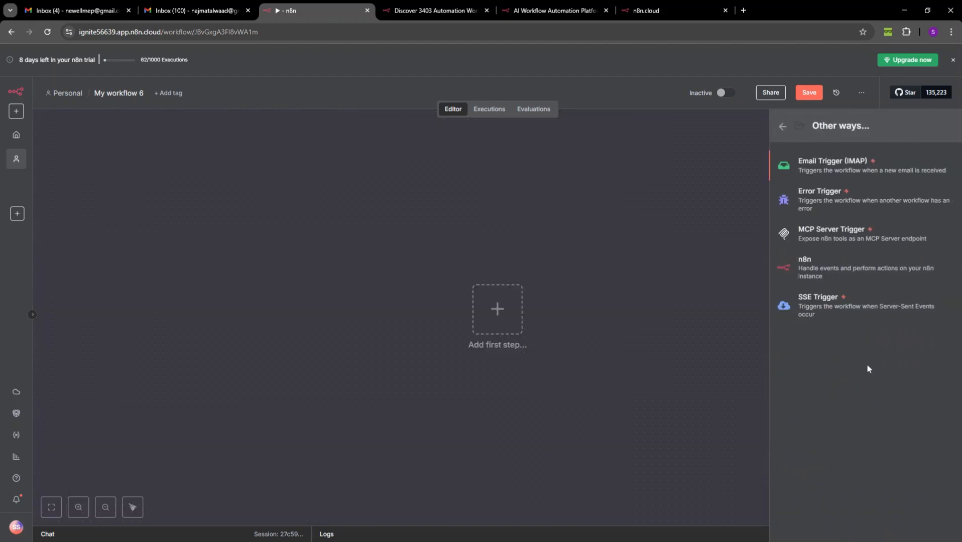
click(852, 230)
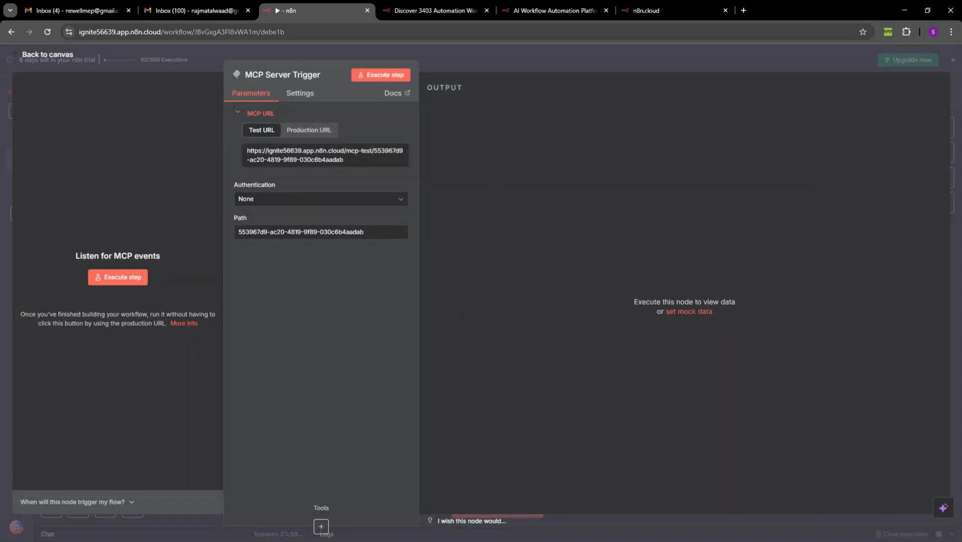
View the MCP Server Trigger's production URL and delete the trigger from the canvas
click(307, 95)
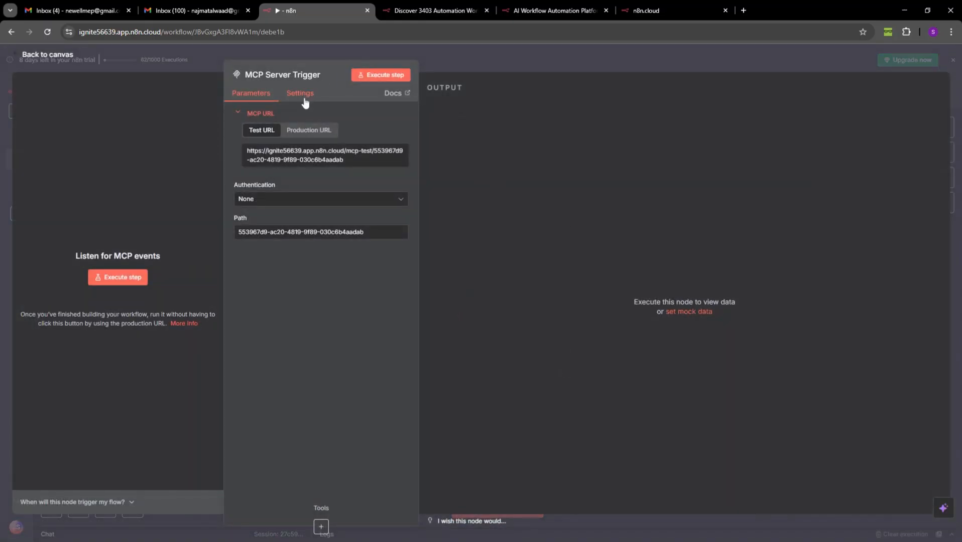
click(263, 92)
click(327, 131)
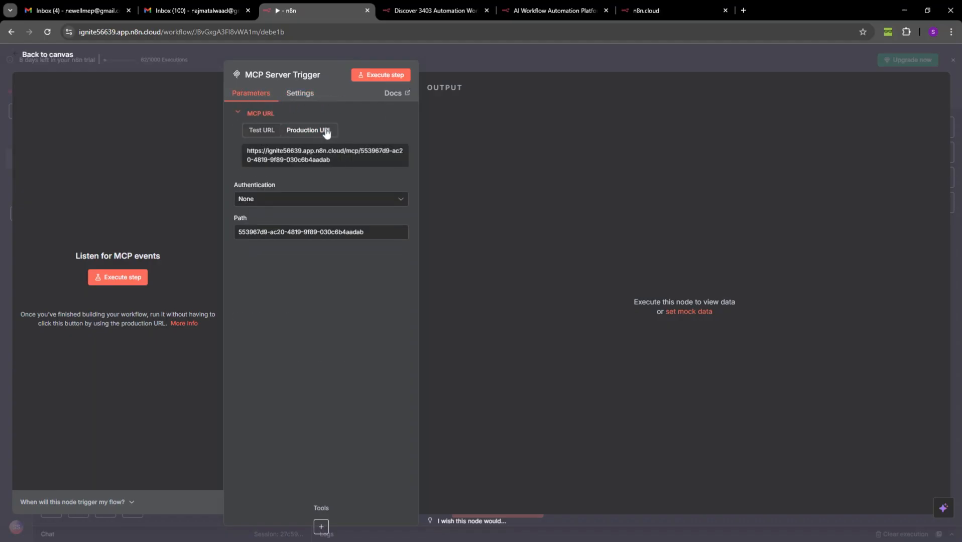
click(511, 70)
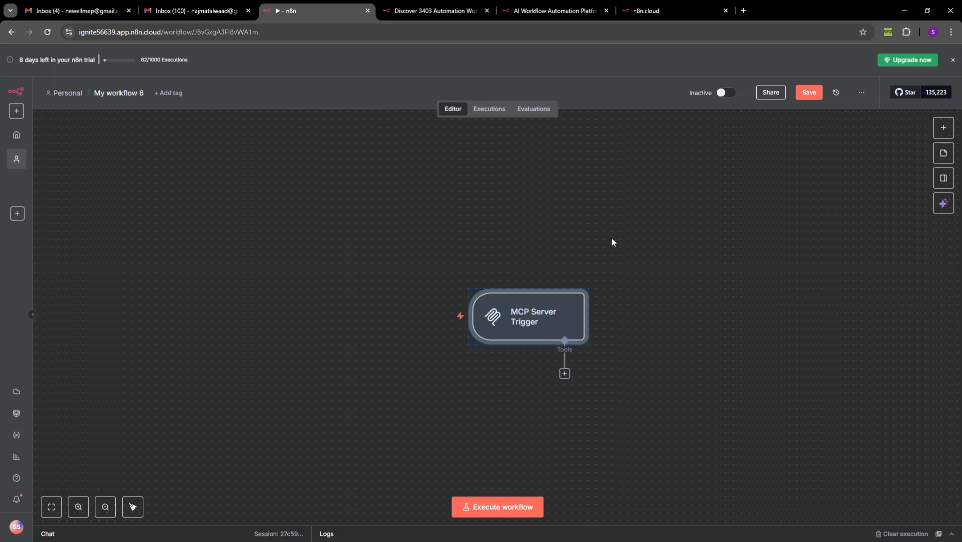
mouse_move(634, 283)
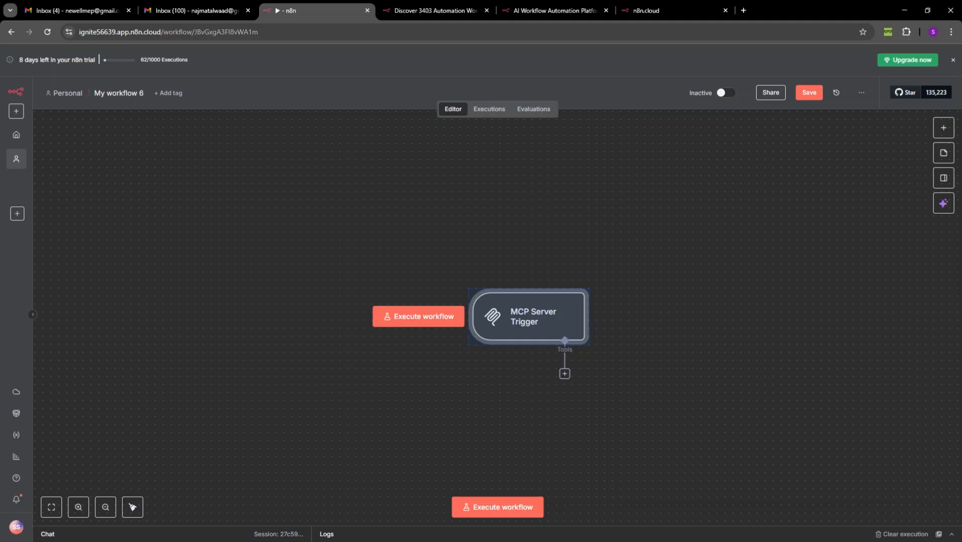
mouse_move(560, 279)
click(566, 281)
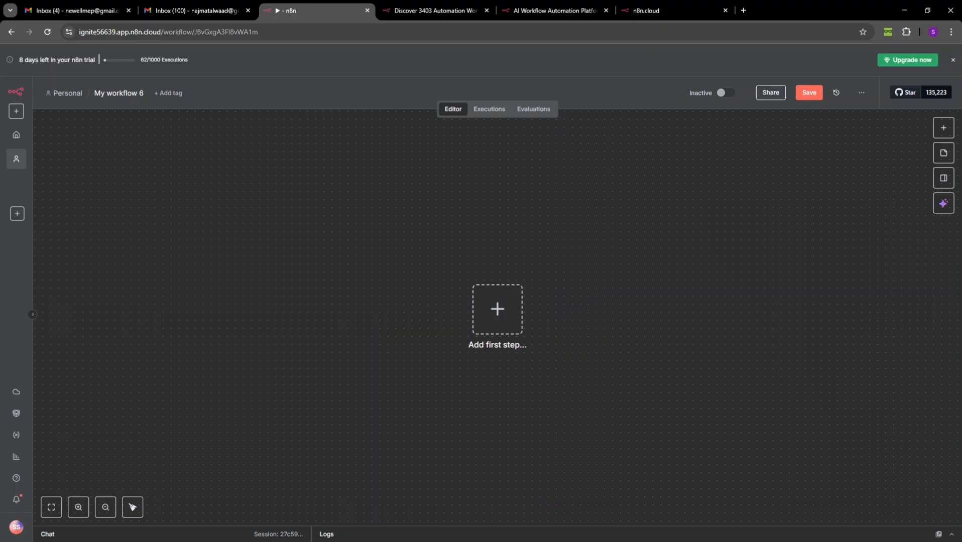
View the workflow's management options, such as Download, Import from URL and Import from File
click(861, 93)
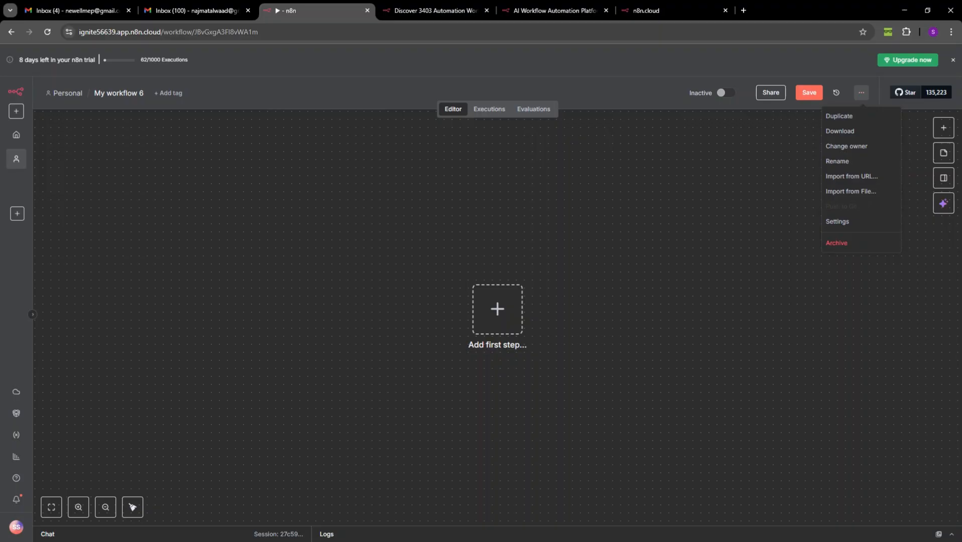
click(741, 239)
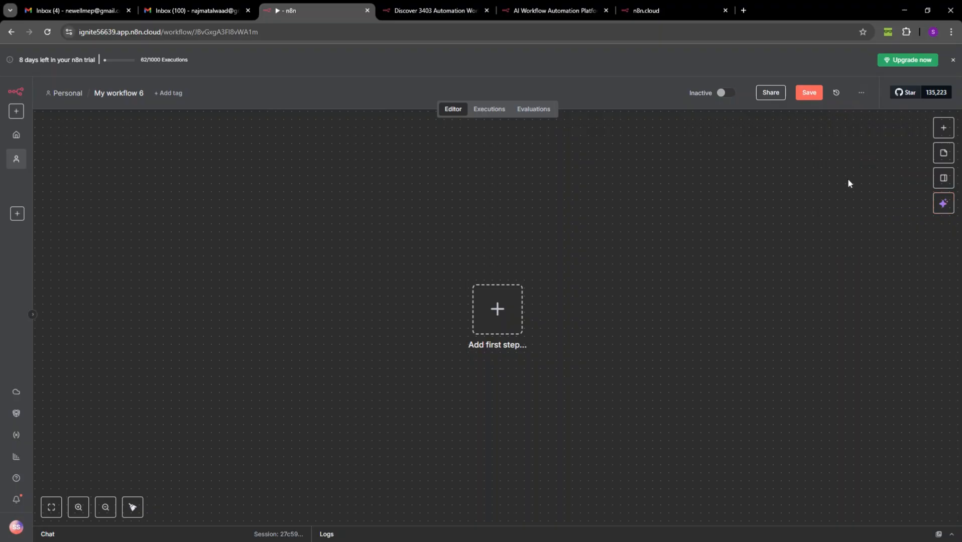
click(863, 92)
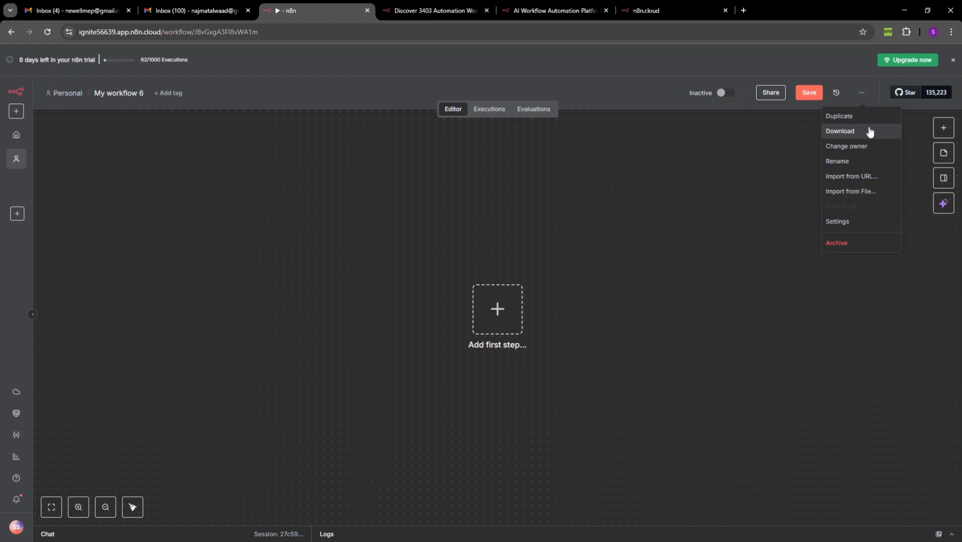
Add a manual trigger followed by an AI Agent, and delete the manual trigger so only the chat trigger feeds the agent
click(505, 319)
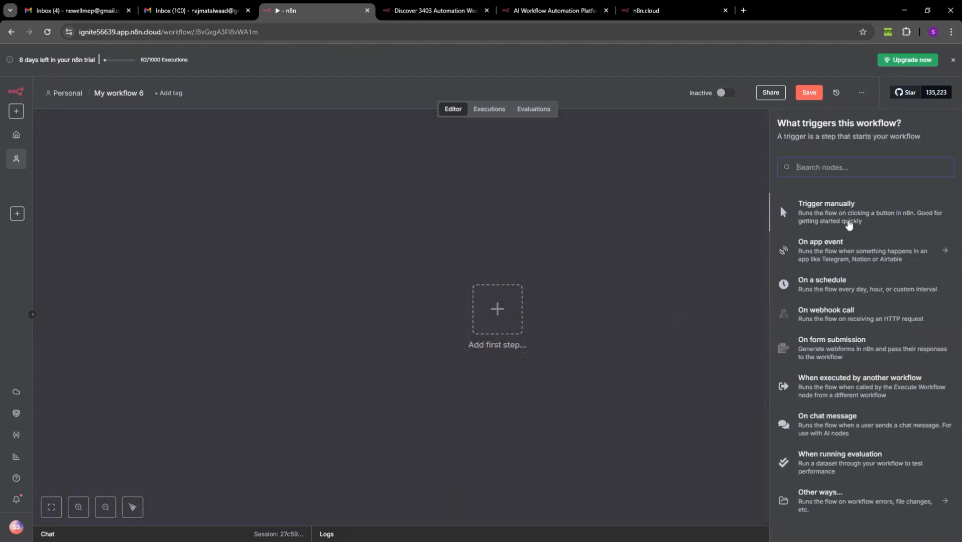
click(783, 208)
click(554, 317)
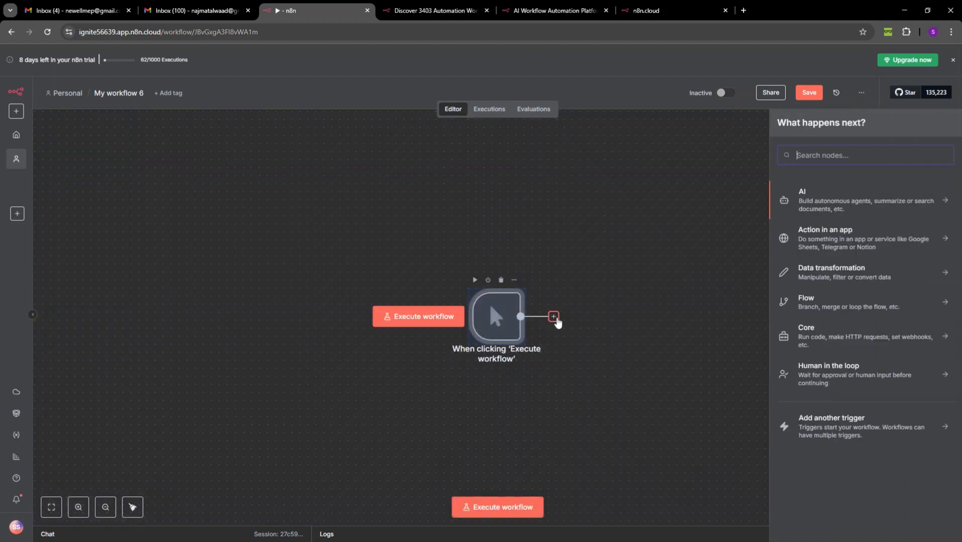
text(agen)
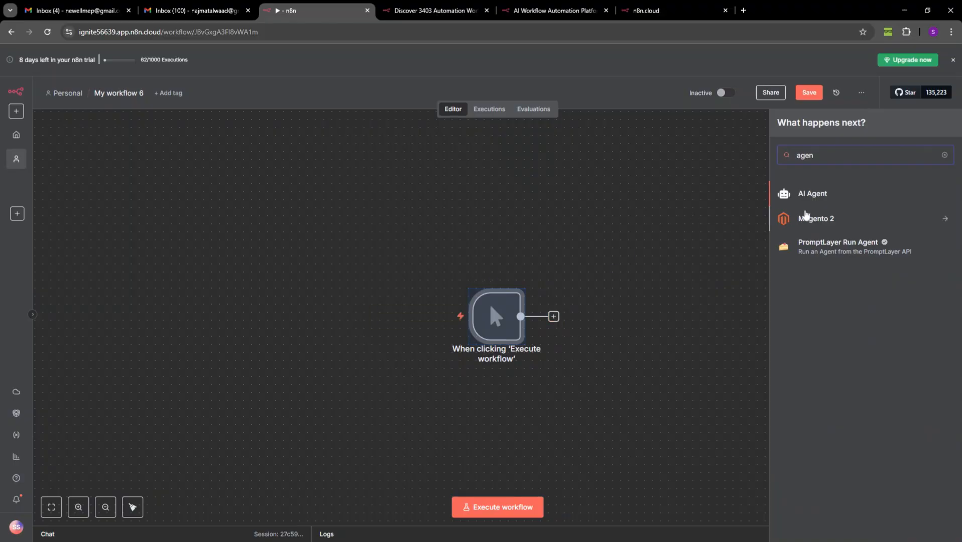
key(Return)
key(Escape)
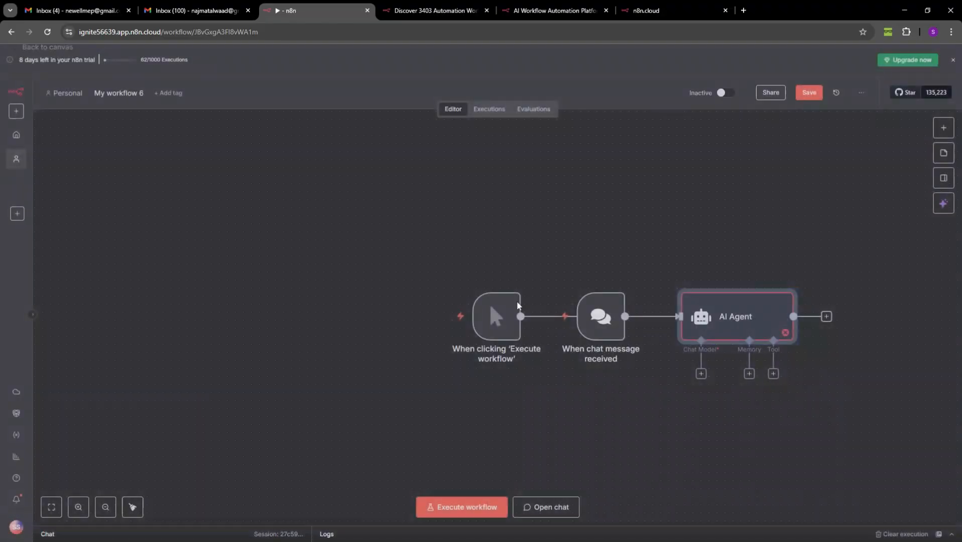
click(506, 280)
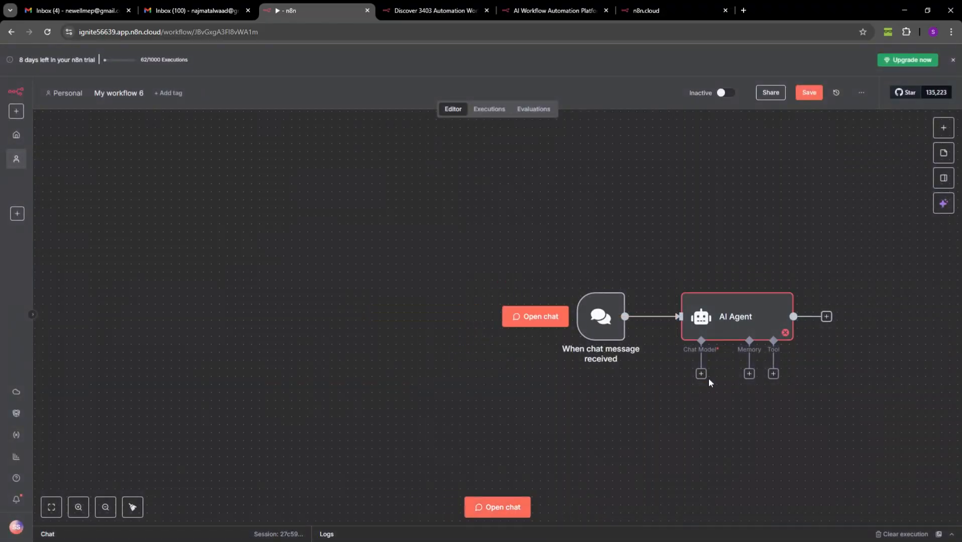
Find the OpenAI Chat Model with the search term "op" and attach it as the AI Agent's chat model
click(702, 374)
text(op)
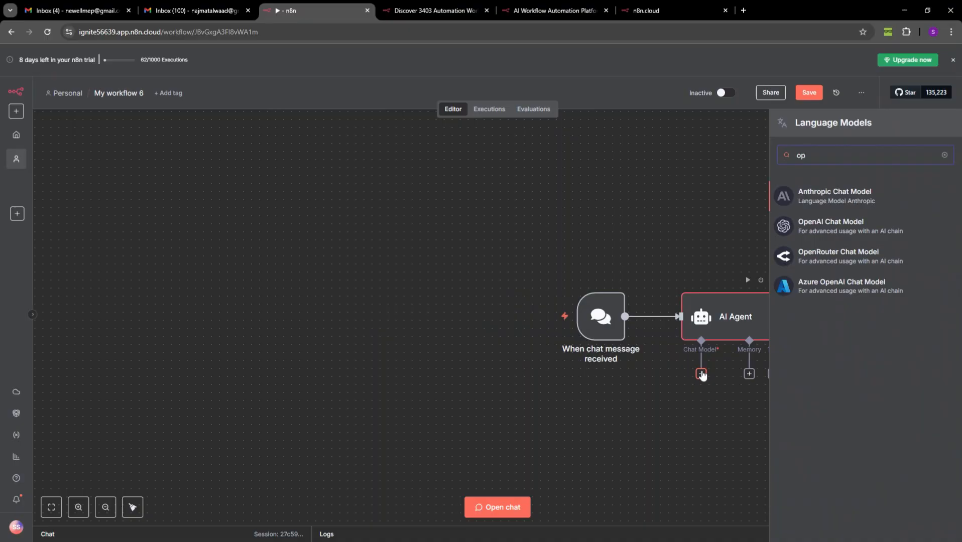
click(800, 232)
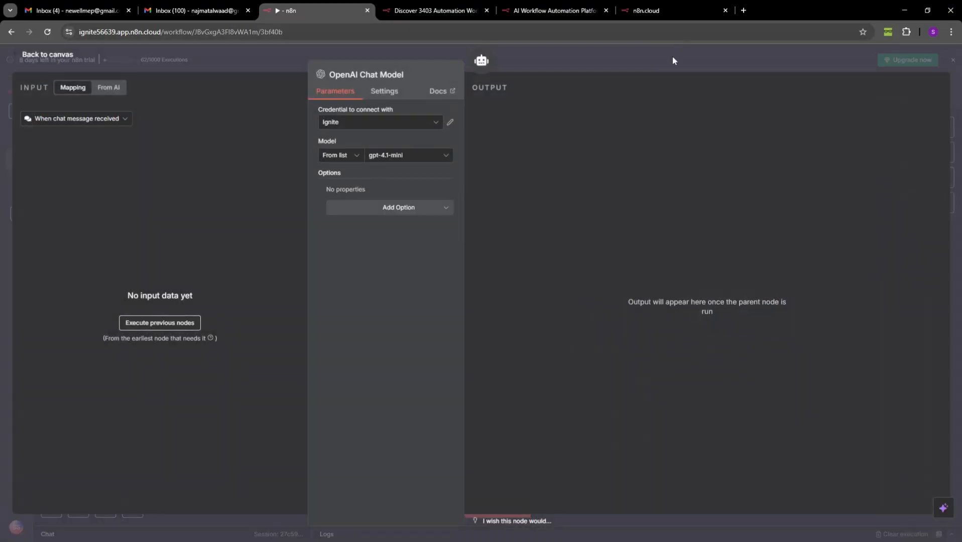
click(673, 59)
Save the workflow and download it as a file
click(809, 92)
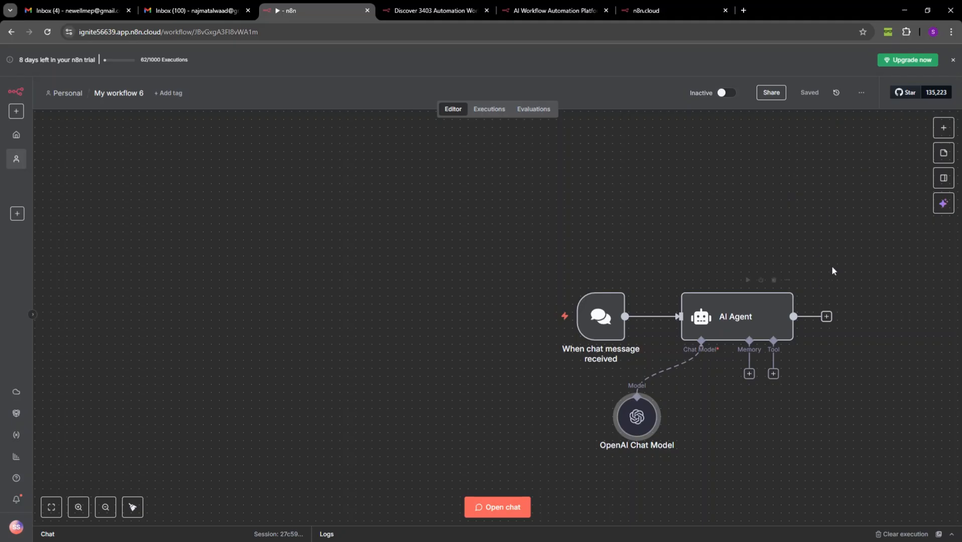
drag(790, 258, 580, 199)
click(861, 92)
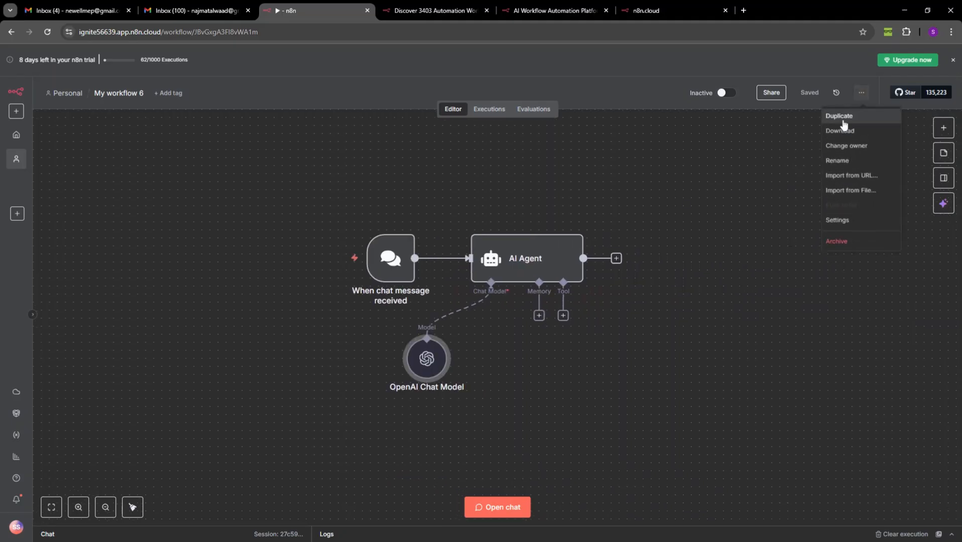
click(843, 124)
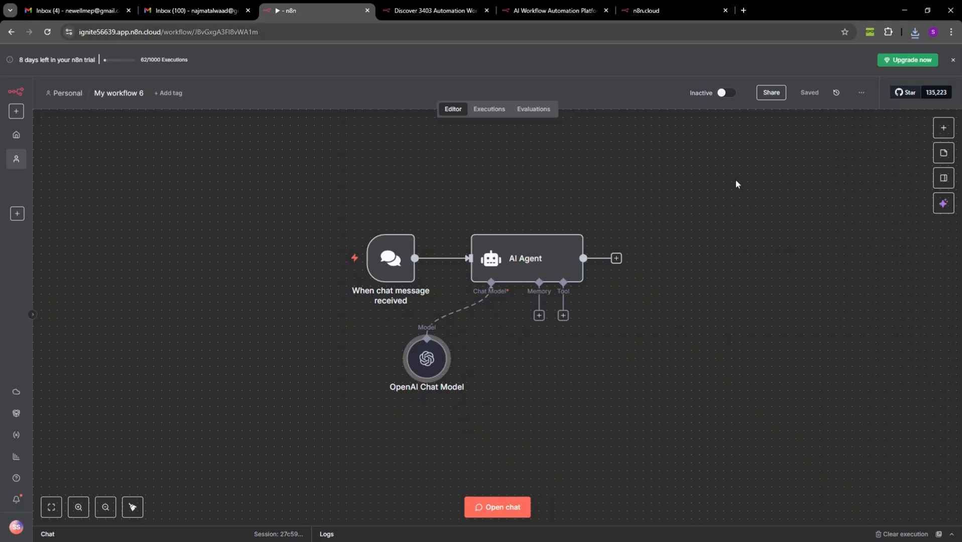
Delete all nodes from the canvas and restore the chat agent workflow by importing the downloaded file
drag(736, 183, 167, 427)
key(Delete)
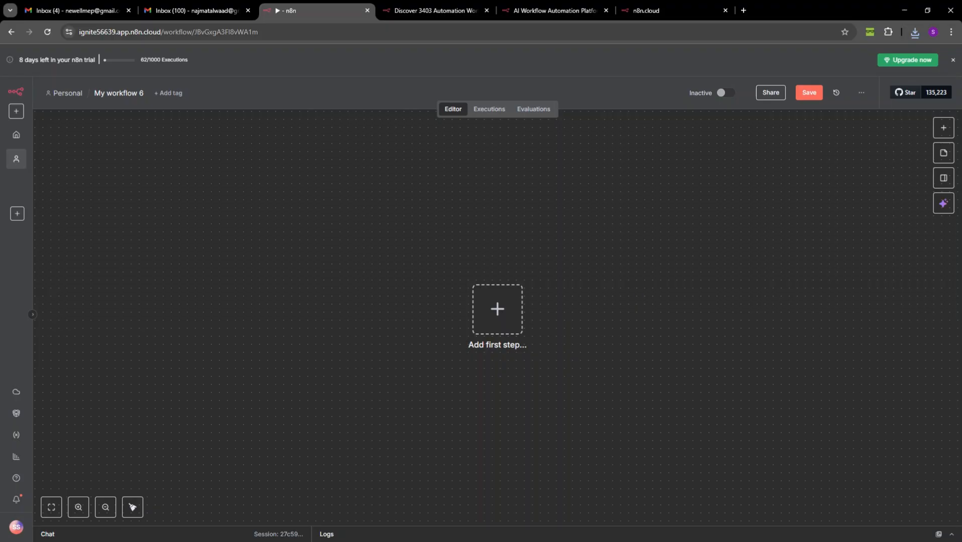
click(861, 93)
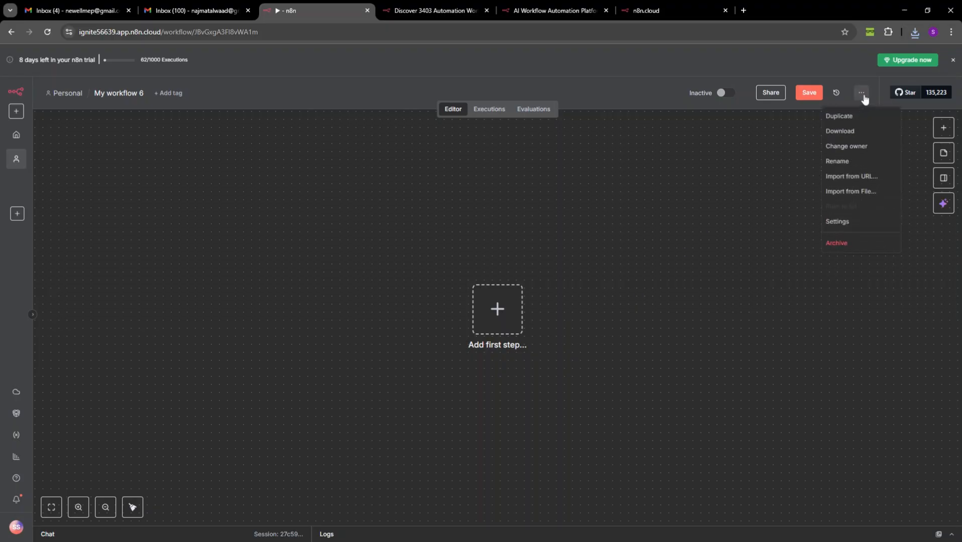
click(862, 194)
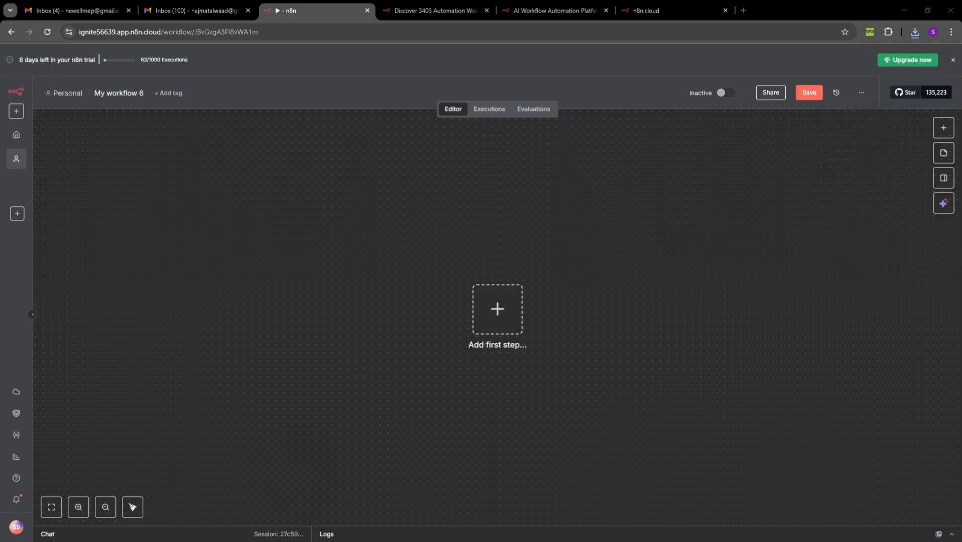
key(ctrl+v)
click(745, 204)
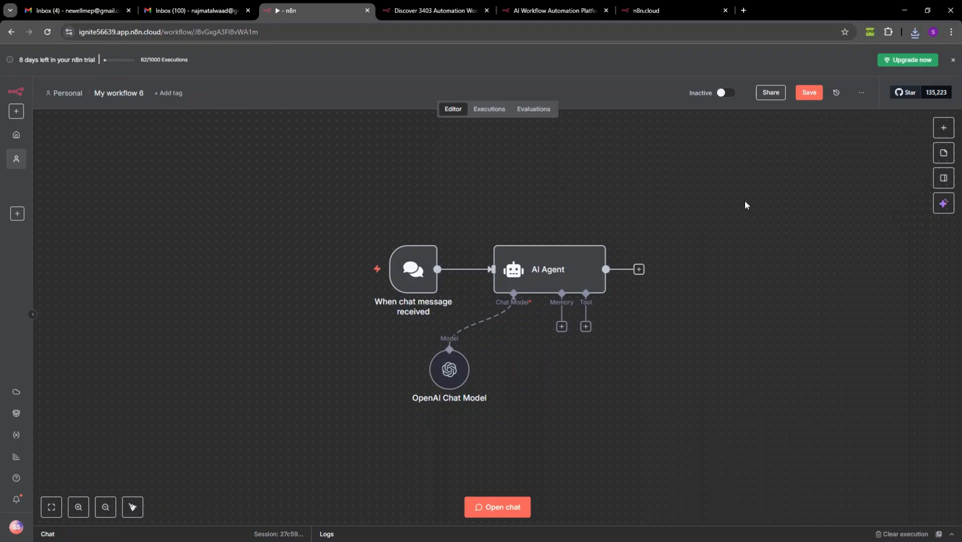
Look over the expanded navigation sidebar and save the imported workflow
click(32, 319)
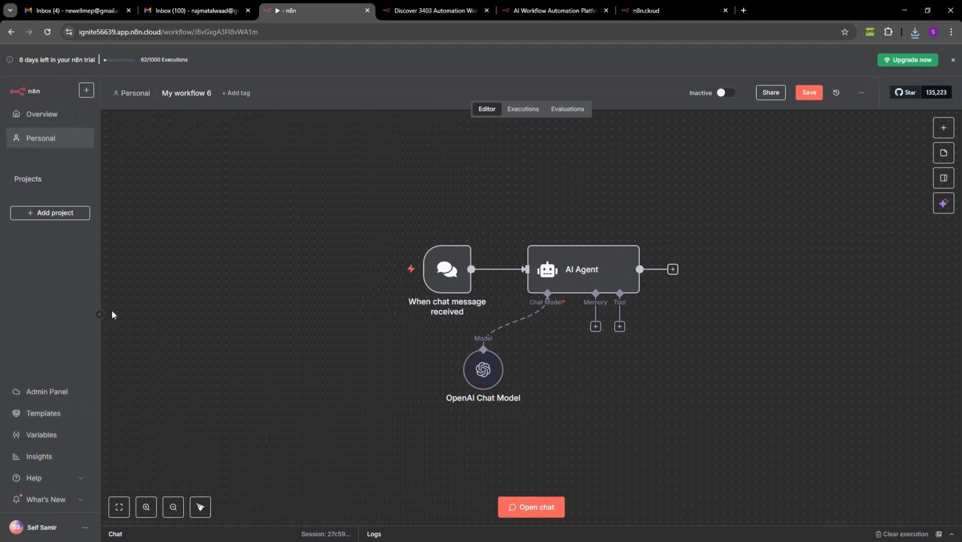
click(99, 315)
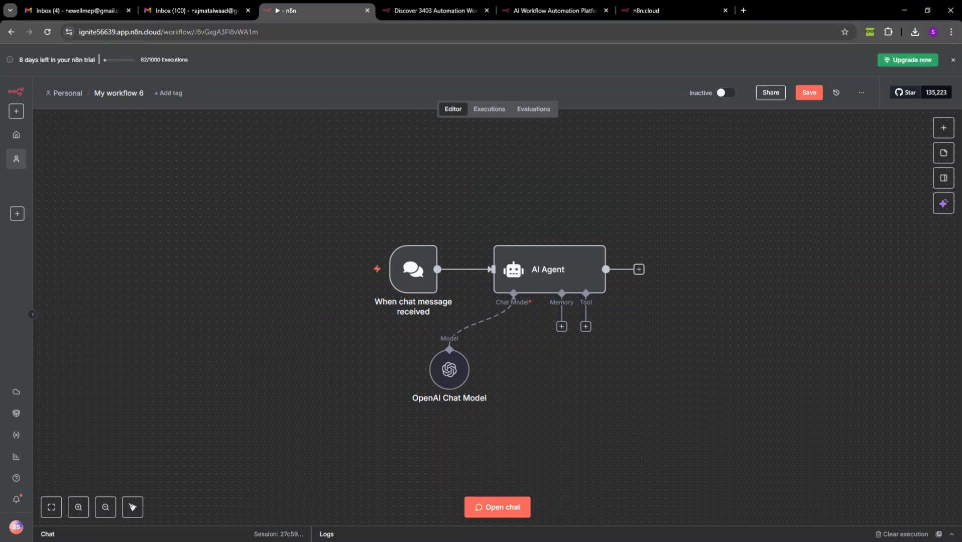
click(809, 92)
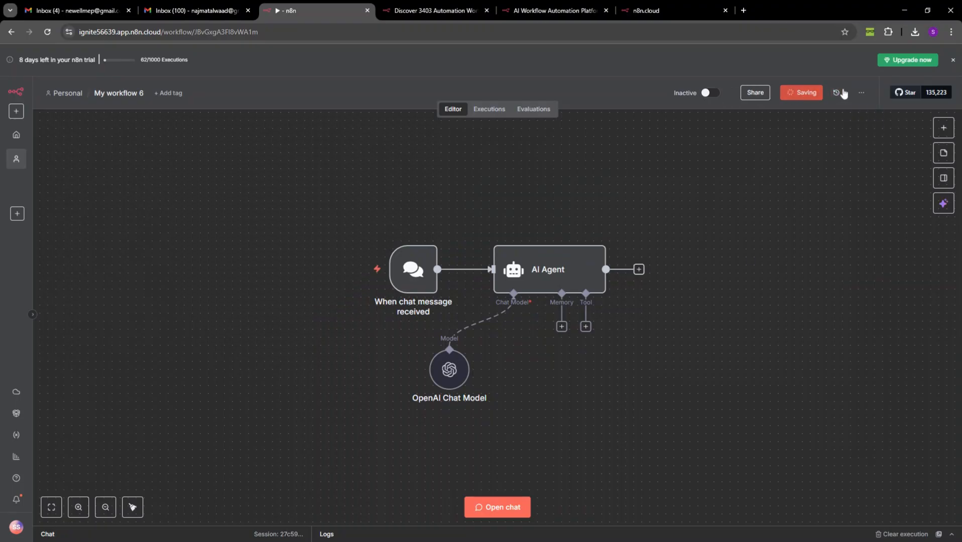
click(862, 93)
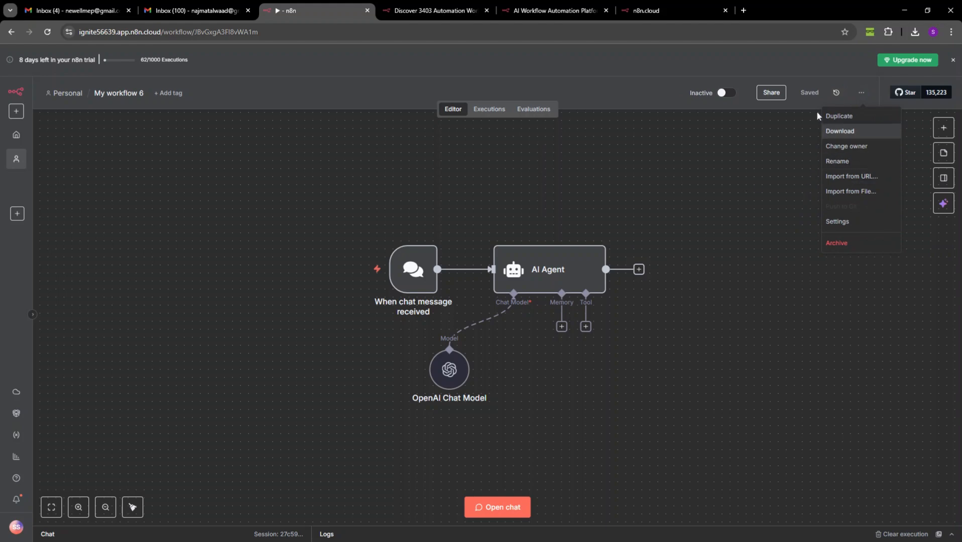
click(779, 275)
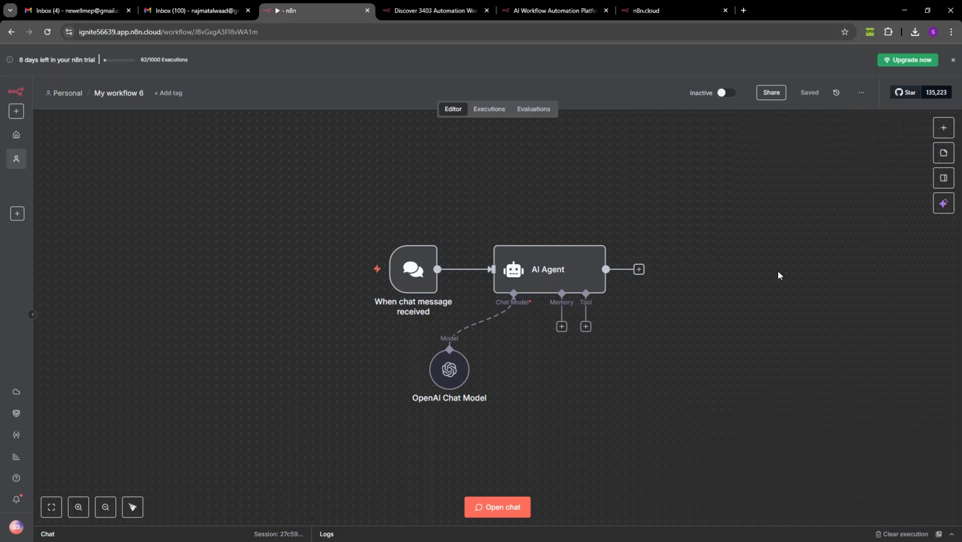